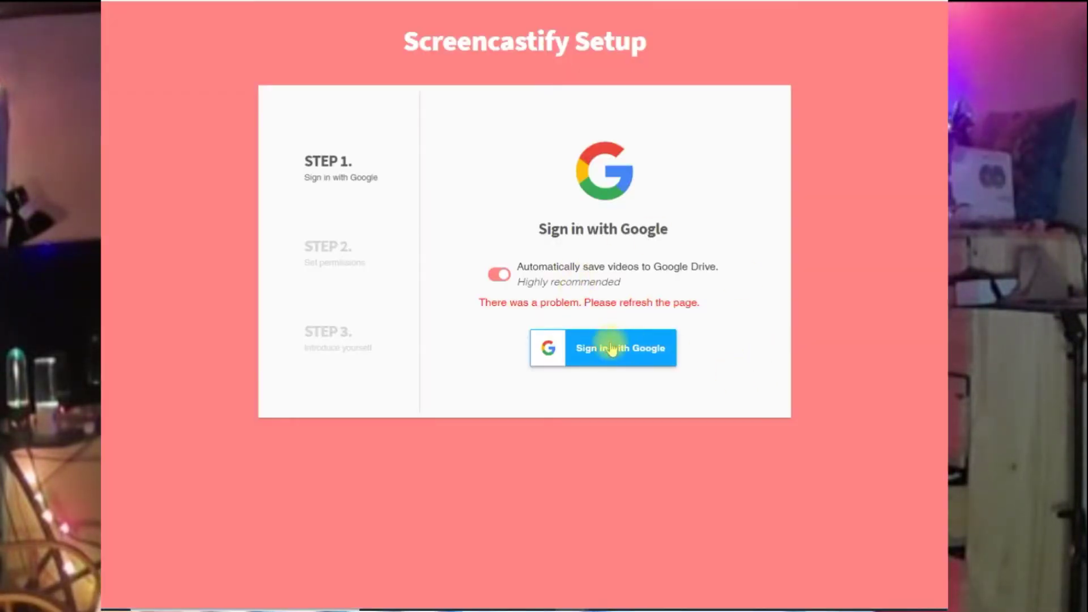
Step: Sign in to Screencastify with Google and grant the camera, microphone, drawing and annotation permissions
{"action": "left_click", "coordinate": [627, 347]}
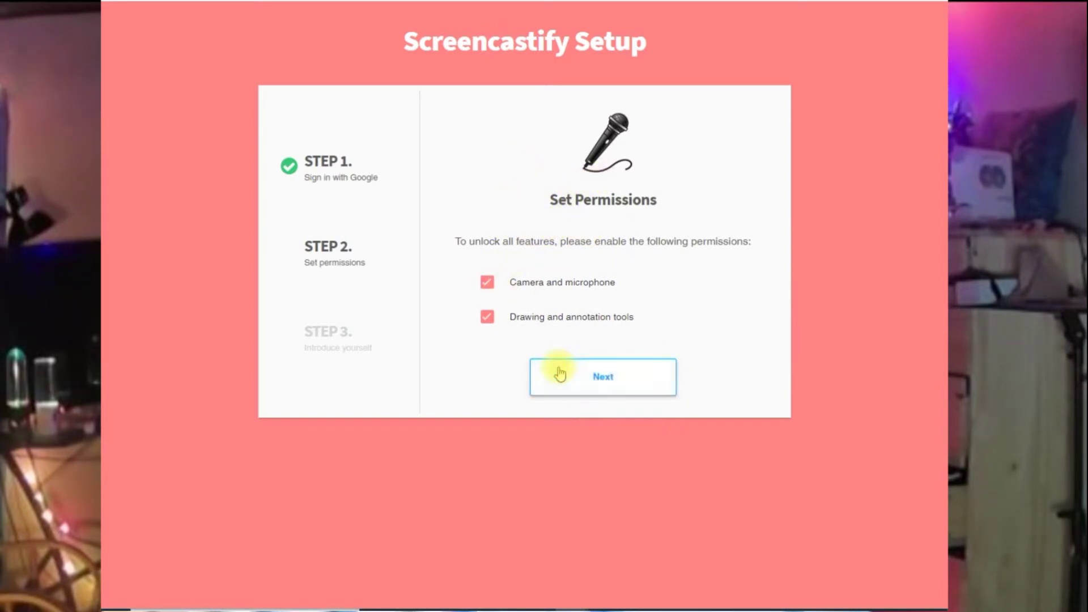
{"action": "left_click", "coordinate": [622, 376]}
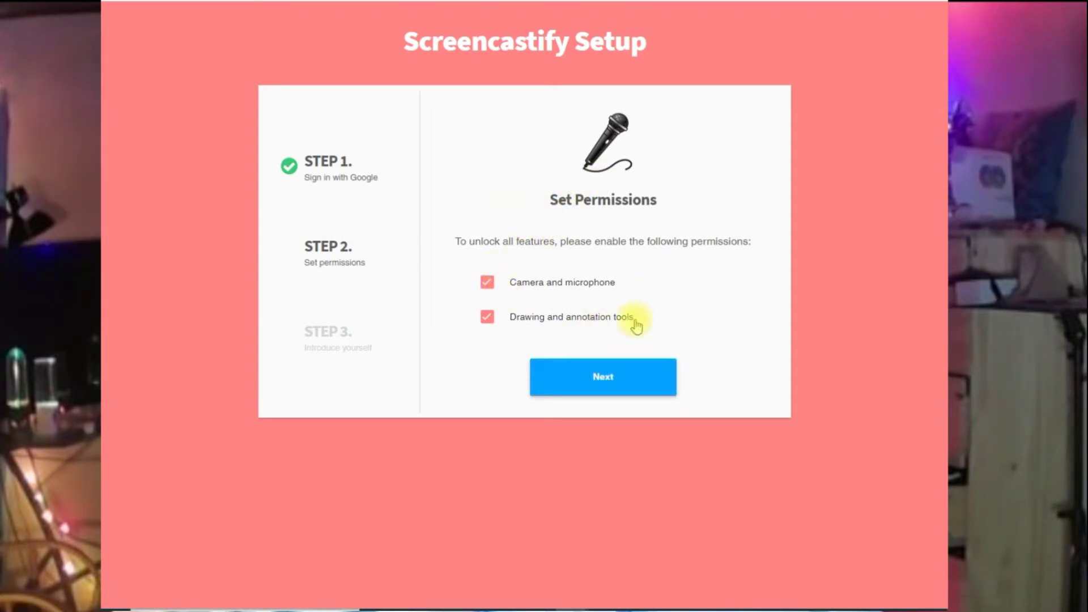
{"action": "left_click", "coordinate": [622, 376]}
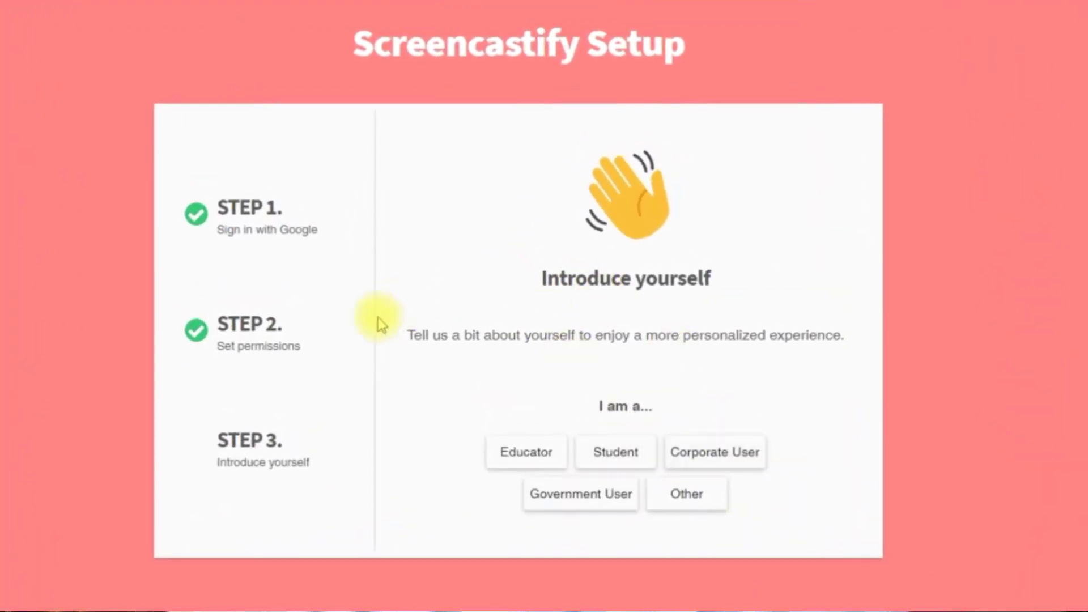
Step: Finish the setup by introducing yourself as an Other type of user
{"action": "left_click", "coordinate": [545, 453]}
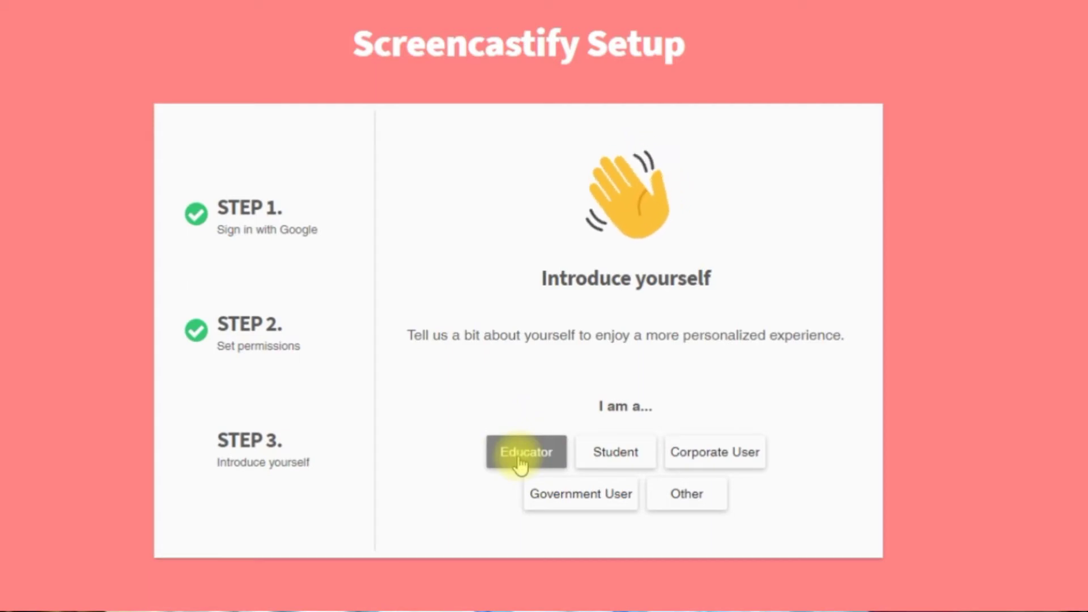
{"action": "left_click", "coordinate": [691, 499]}
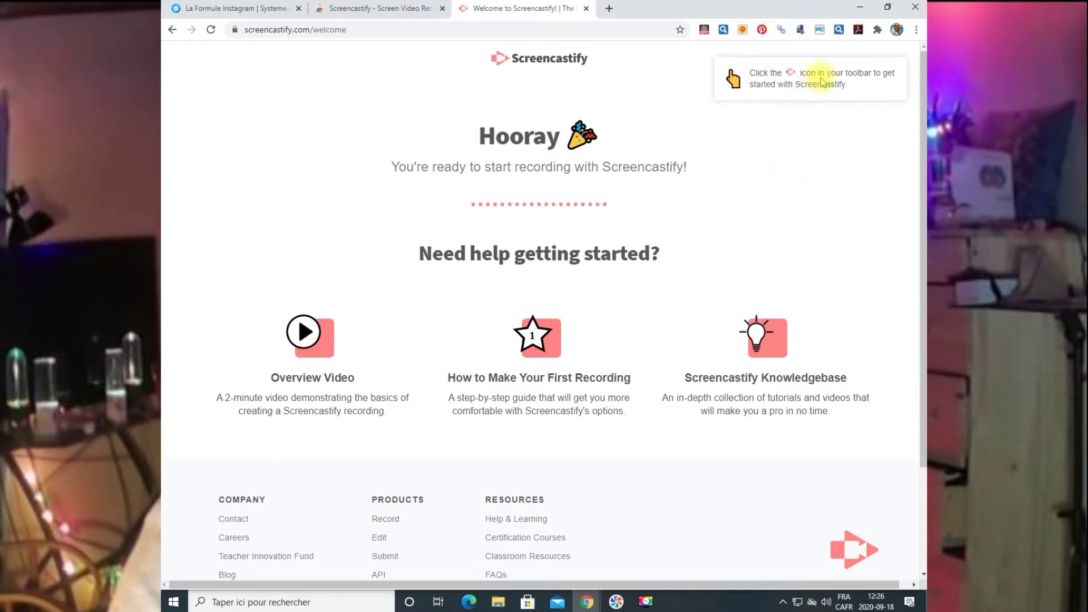
{"action": "scroll", "coordinate": [807, 108], "scroll_direction": "down", "scroll_amount": 3}
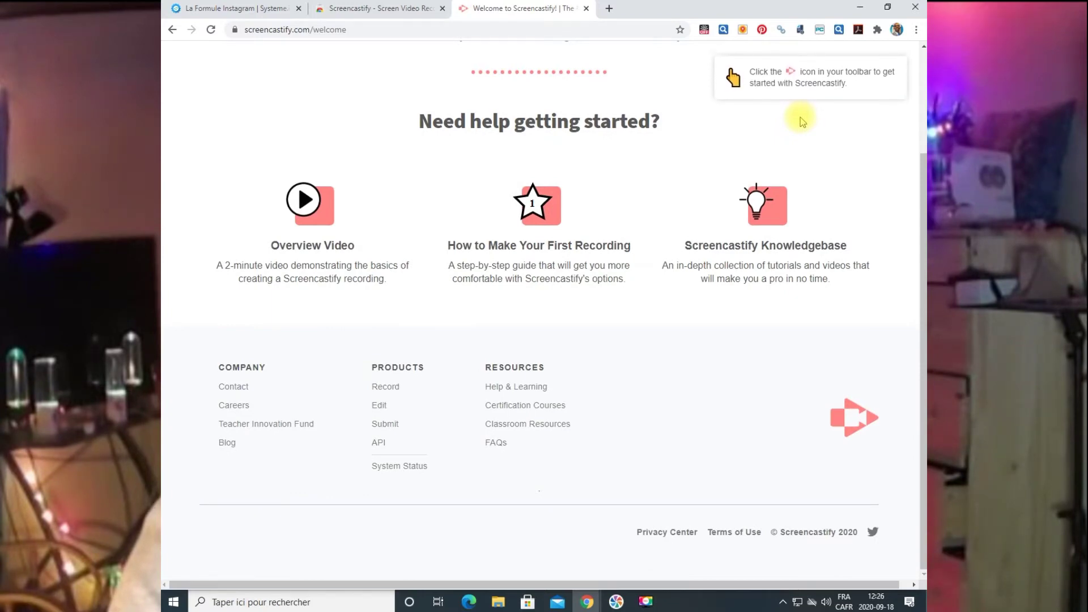
{"action": "scroll", "coordinate": [812, 81], "scroll_direction": "down", "scroll_amount": 1}
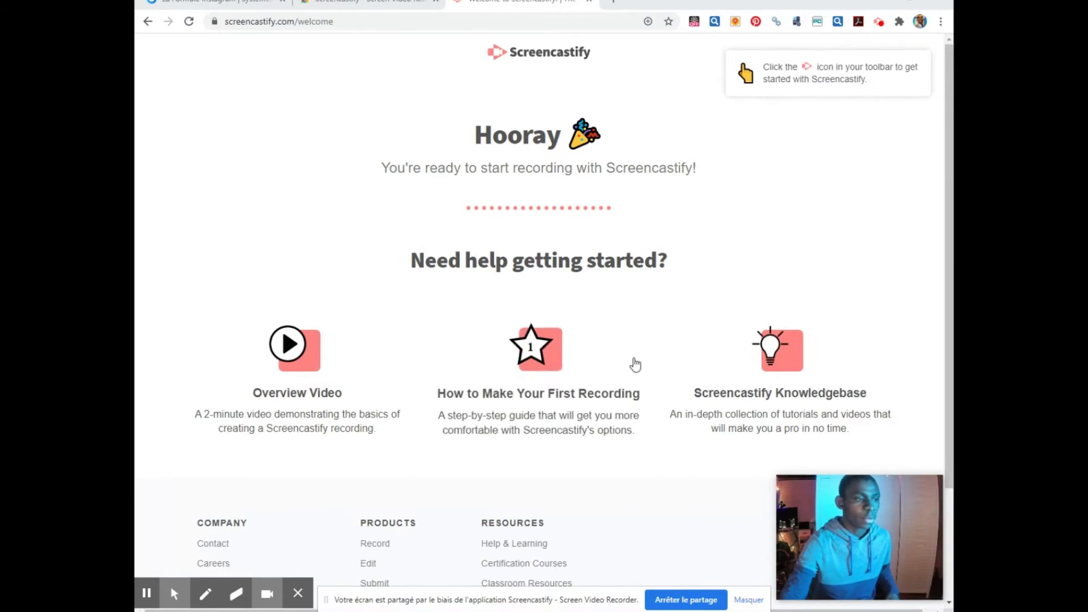
Step: Circle the Hooray message and the three getting-started topics freehand in red with the recording's pen tool
{"action": "scroll", "coordinate": [460, 249], "scroll_direction": "down", "scroll_amount": 3}
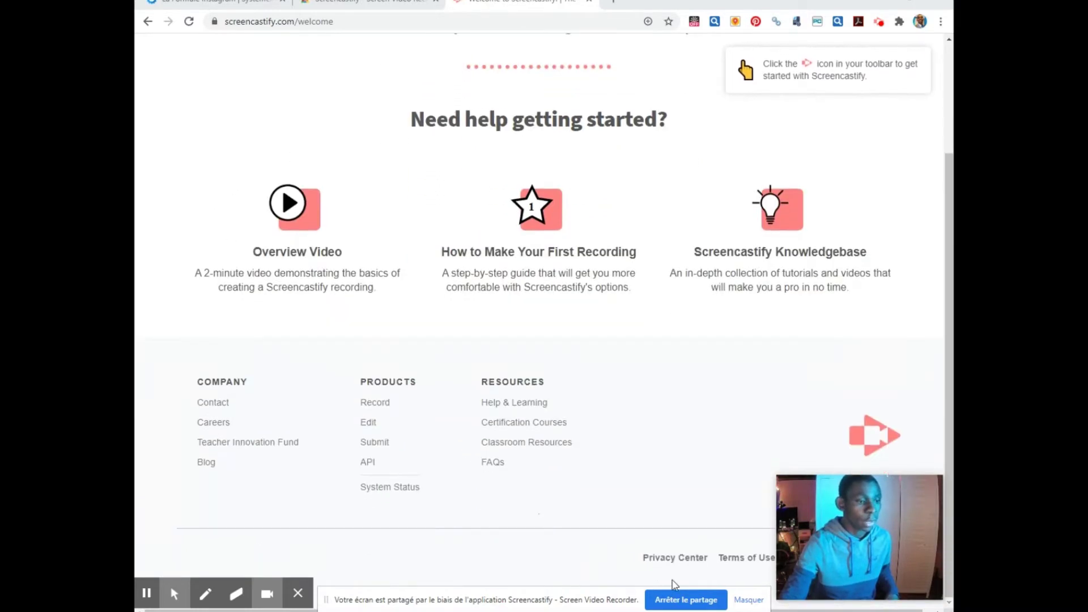
{"action": "scroll", "coordinate": [708, 559], "scroll_direction": "up", "scroll_amount": 3}
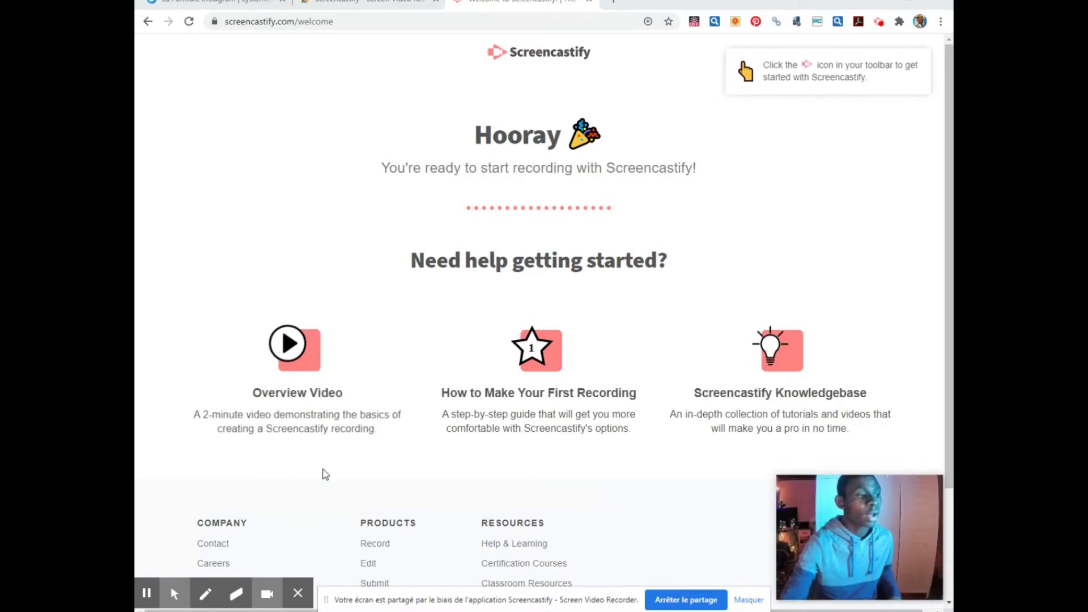
{"action": "mouse_move", "coordinate": [174, 593]}
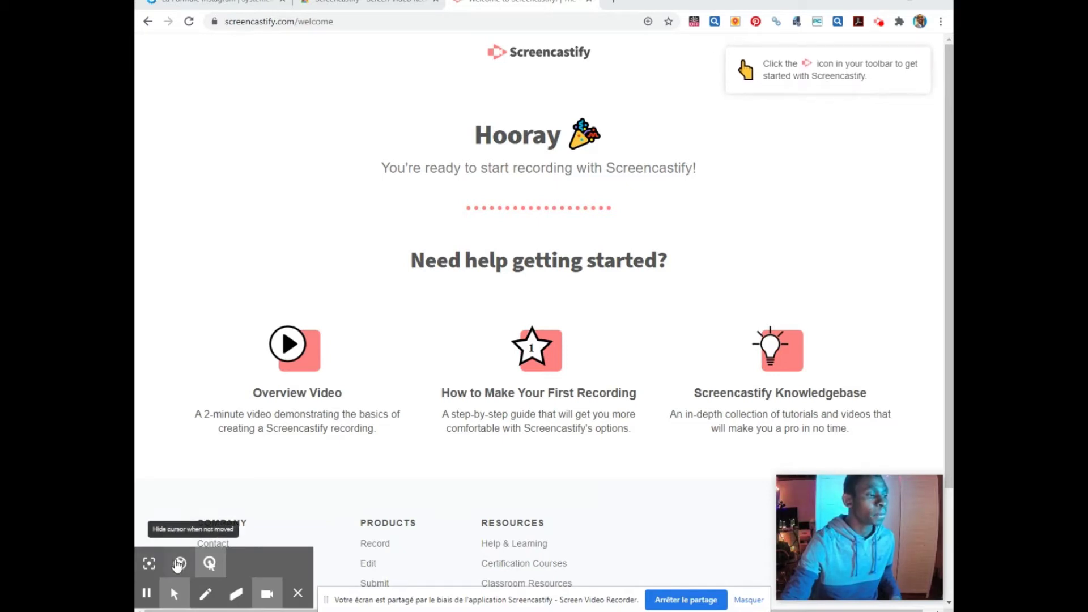
{"action": "left_click", "coordinate": [206, 594]}
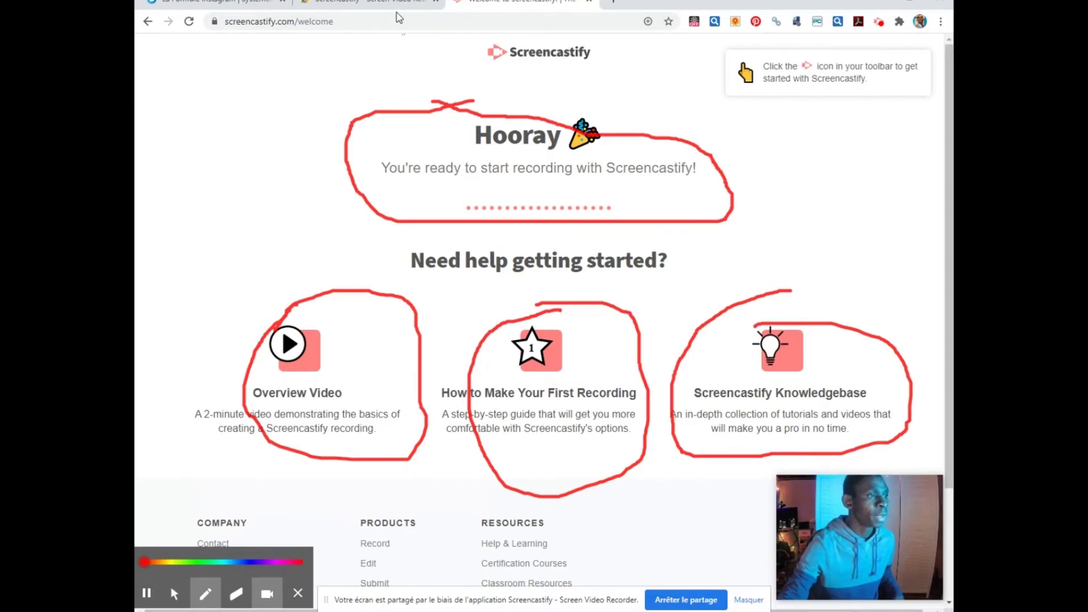
Step: Show the Screencastify page in the Chrome Web Store and switch to the Canva uploads page
{"action": "left_click", "coordinate": [373, 4]}
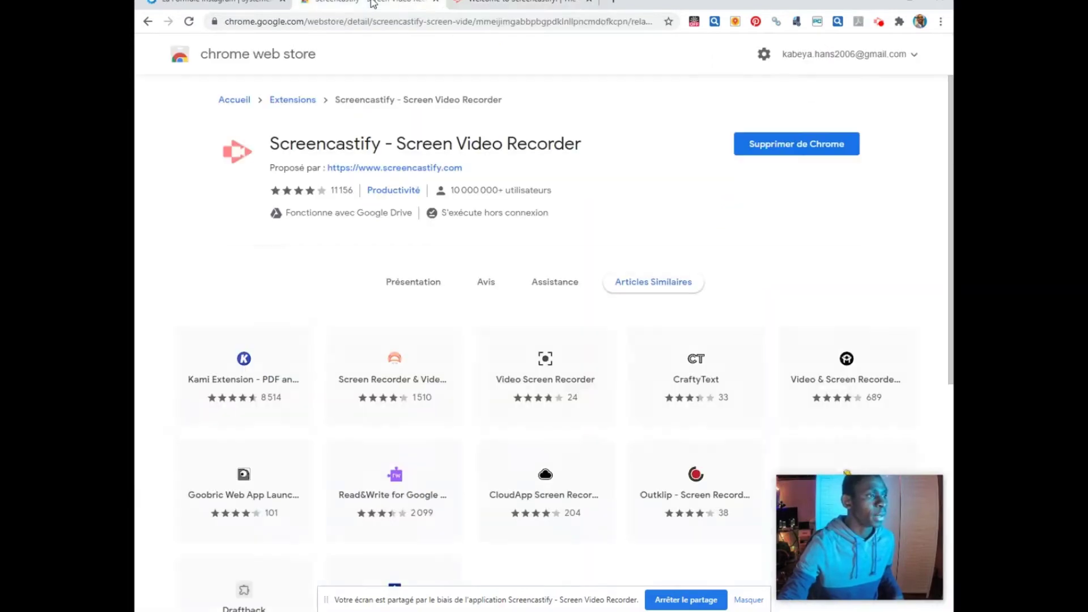
{"action": "left_click", "coordinate": [237, 3]}
{"action": "left_click", "coordinate": [373, 4]}
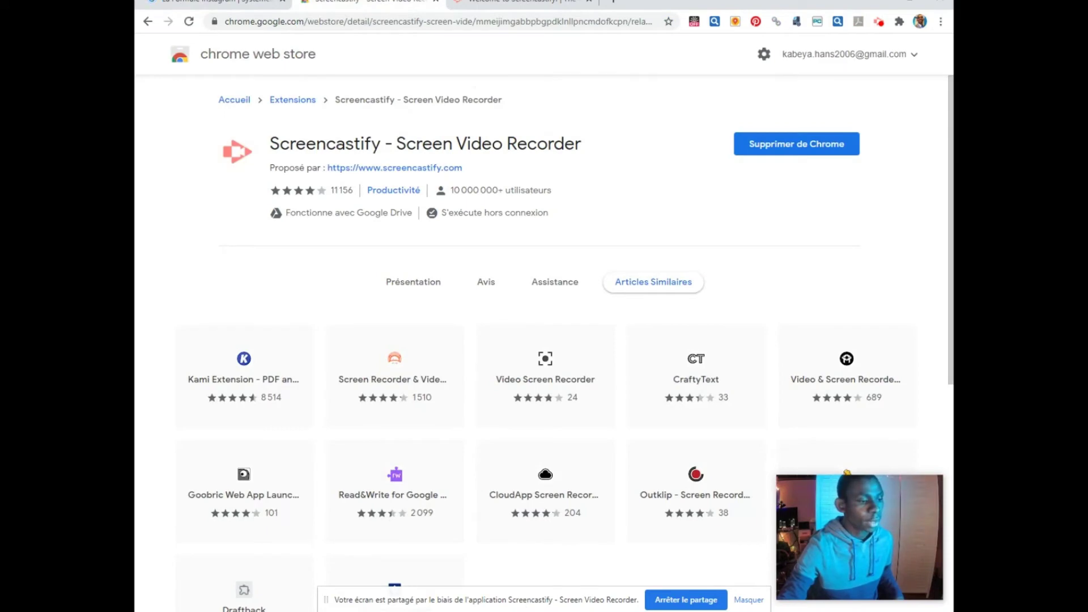
{"action": "left_click", "coordinate": [543, 561]}
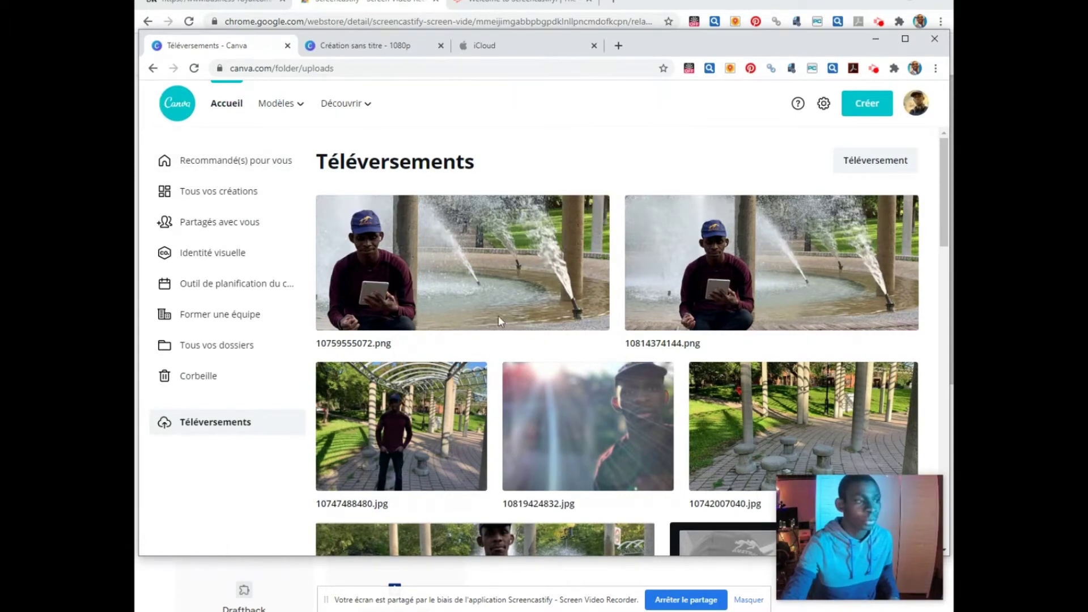
Step: Preview the uploaded photo 10754139712.jpg of the fountain scene and close the preview
{"action": "scroll", "coordinate": [469, 311], "scroll_direction": "down", "scroll_amount": 5}
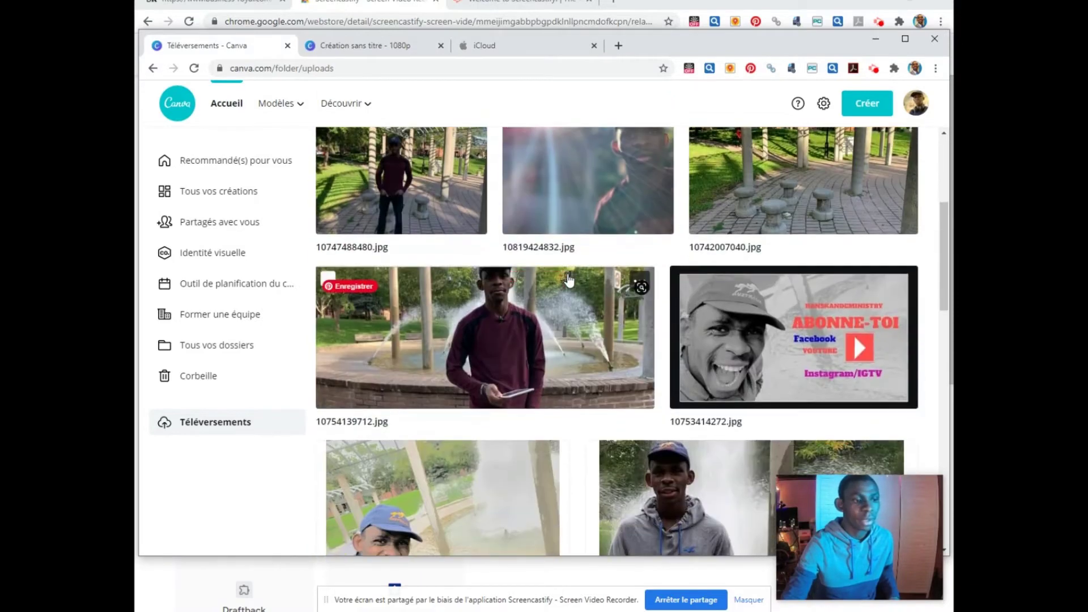
{"action": "scroll", "coordinate": [476, 319], "scroll_direction": "down", "scroll_amount": 1}
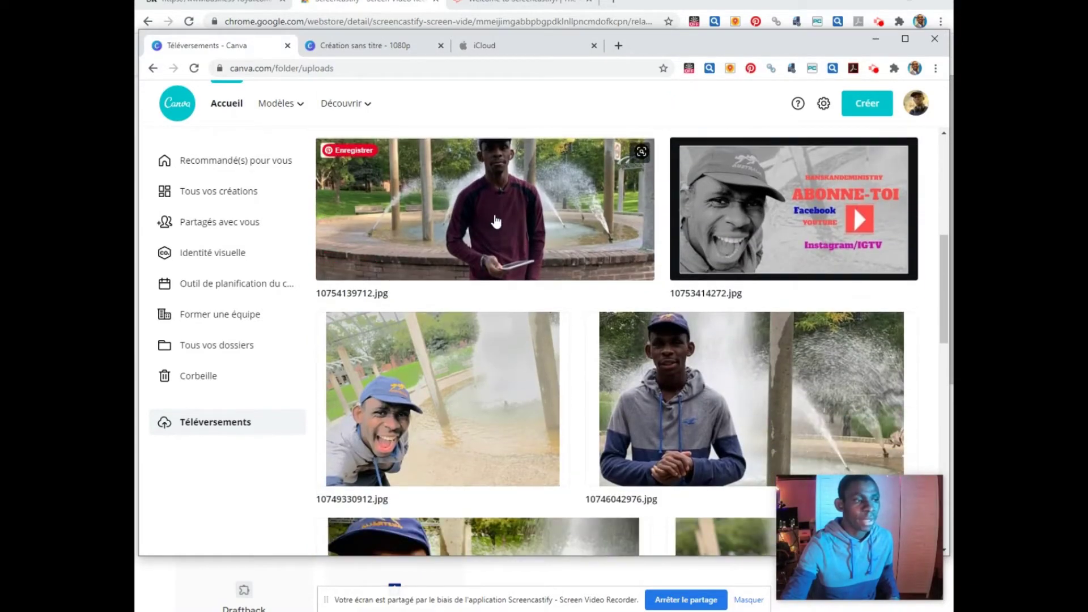
{"action": "left_click", "coordinate": [514, 223]}
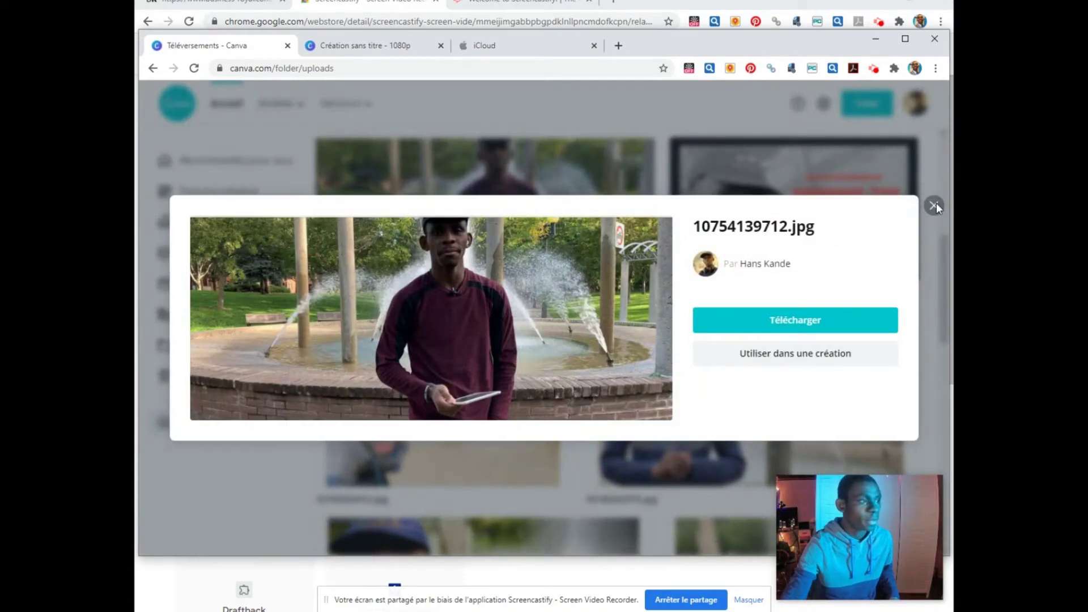
{"action": "left_click", "coordinate": [934, 205]}
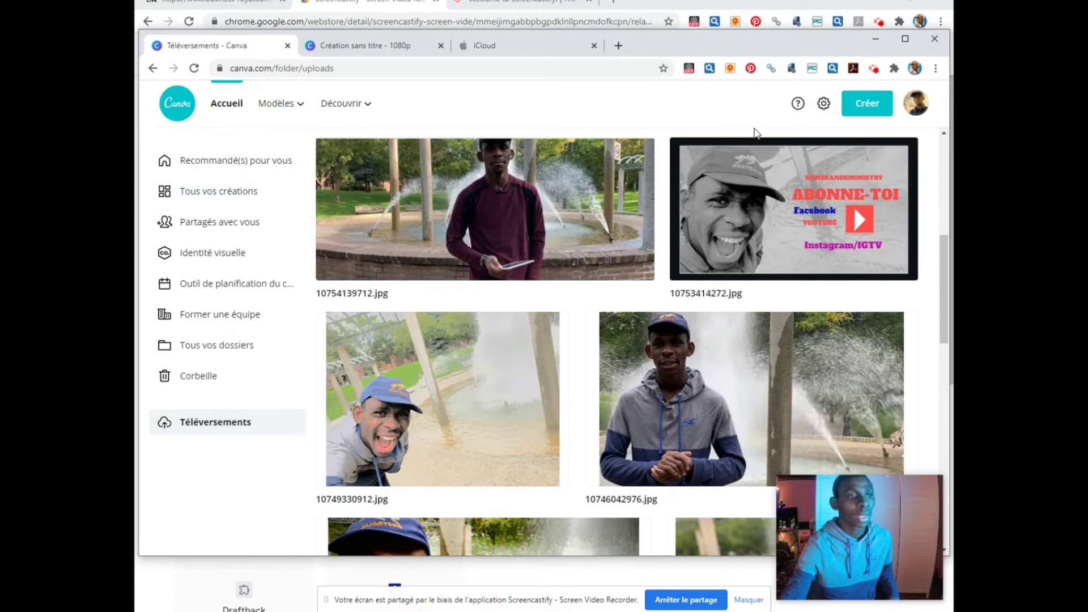
Step: Create a Publication Facebook design and apply the Flash info template with the portrait of a man in glasses
{"action": "left_click", "coordinate": [867, 103]}
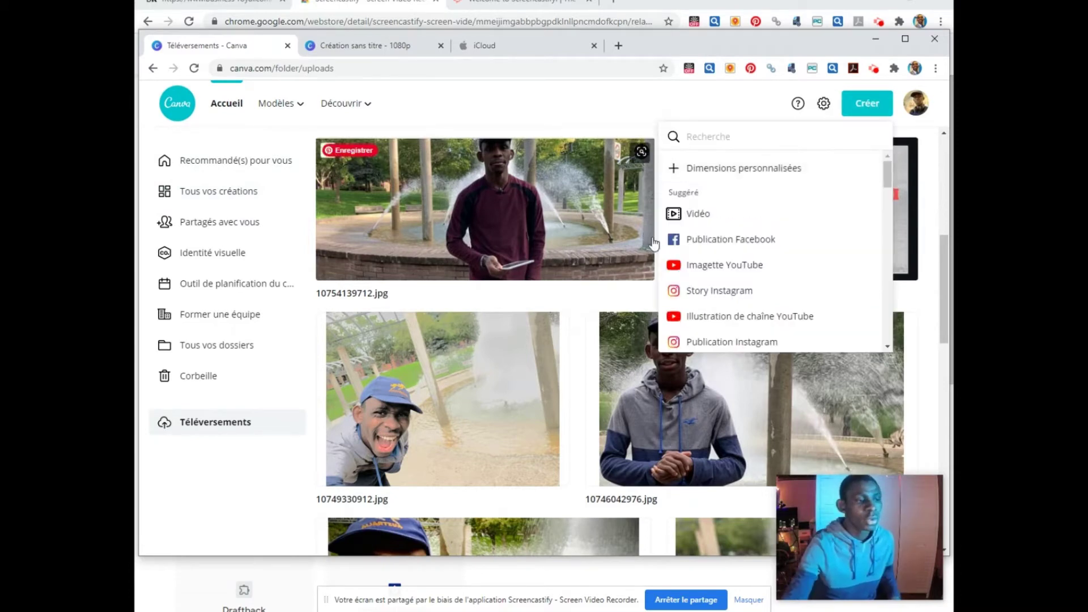
{"action": "left_click", "coordinate": [697, 243]}
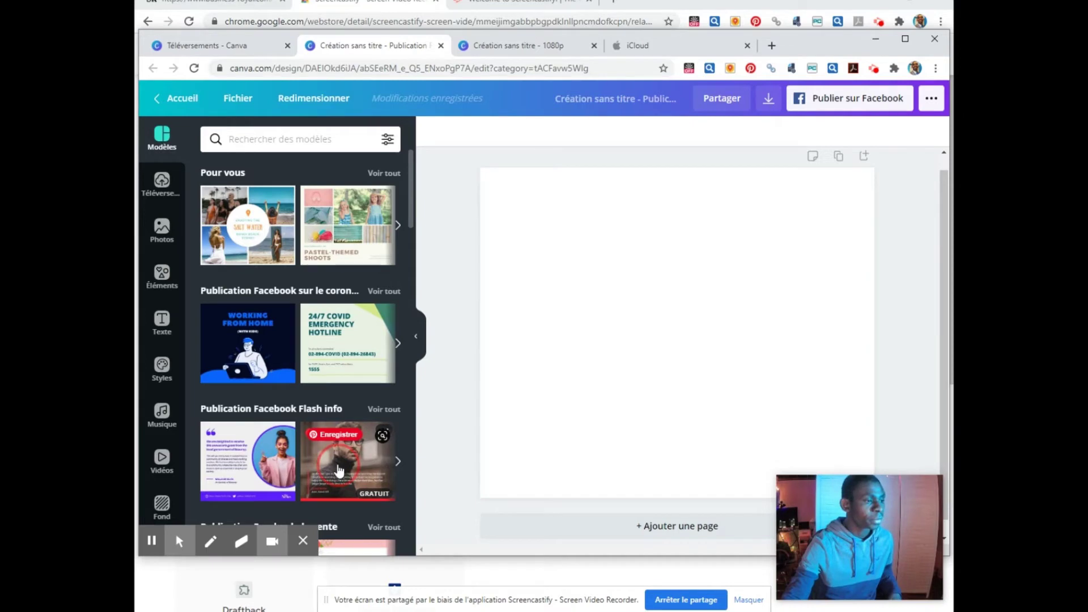
{"action": "left_click", "coordinate": [339, 471]}
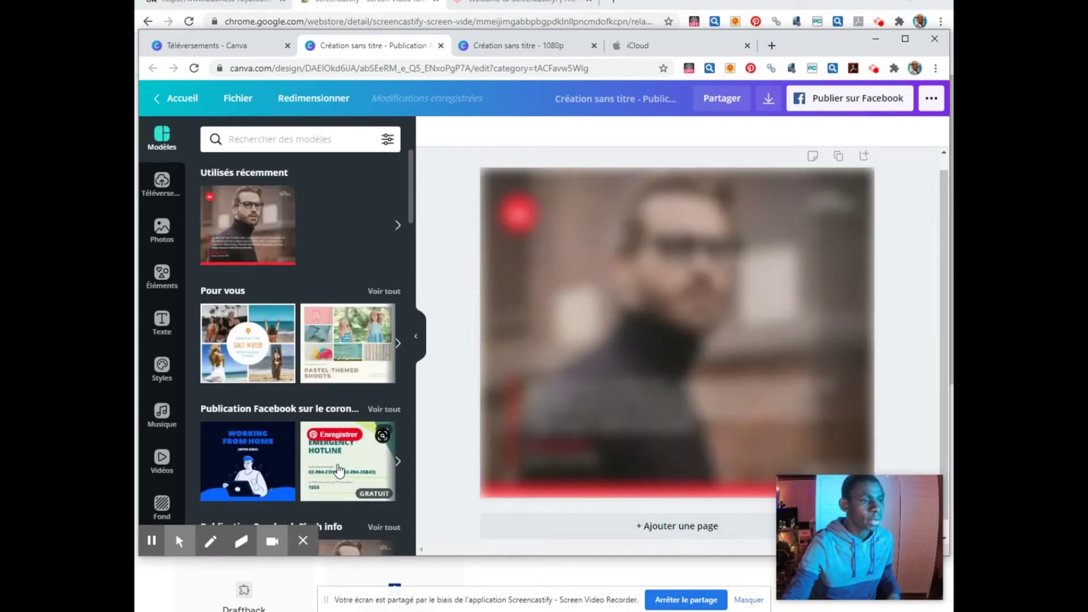
Step: Try removing the template's portrait photo, and undo the removal to bring the photo back
{"action": "left_click", "coordinate": [643, 280]}
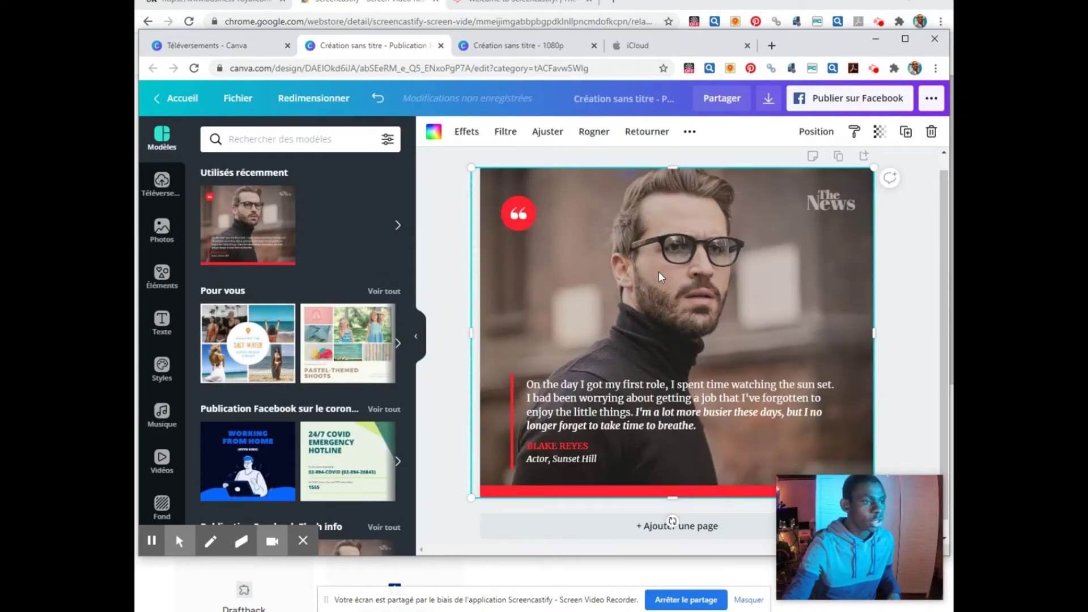
{"action": "right_click", "coordinate": [660, 276]}
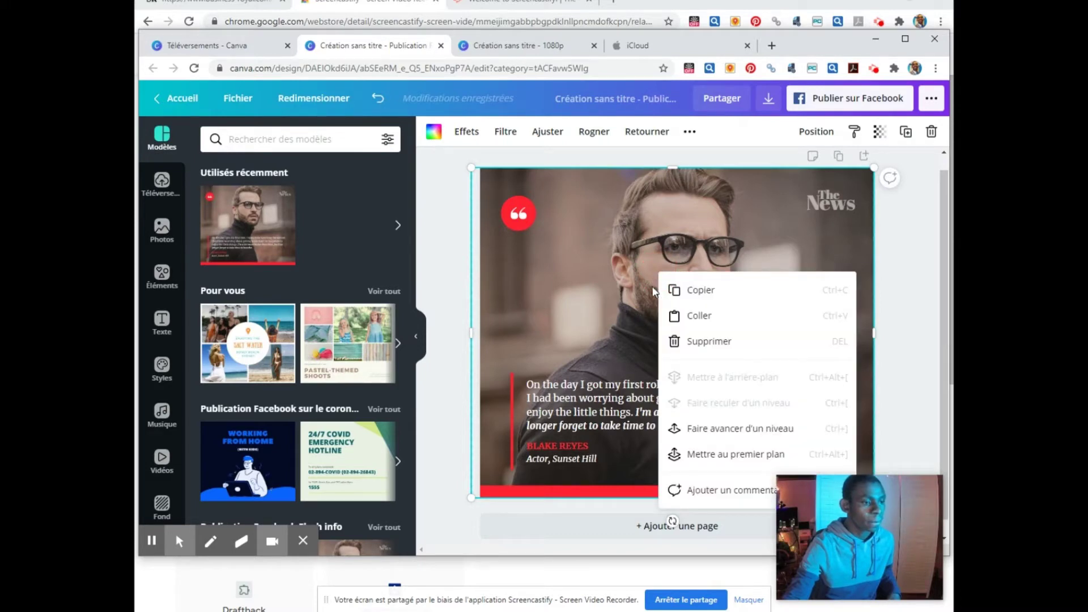
{"action": "left_click", "coordinate": [562, 264]}
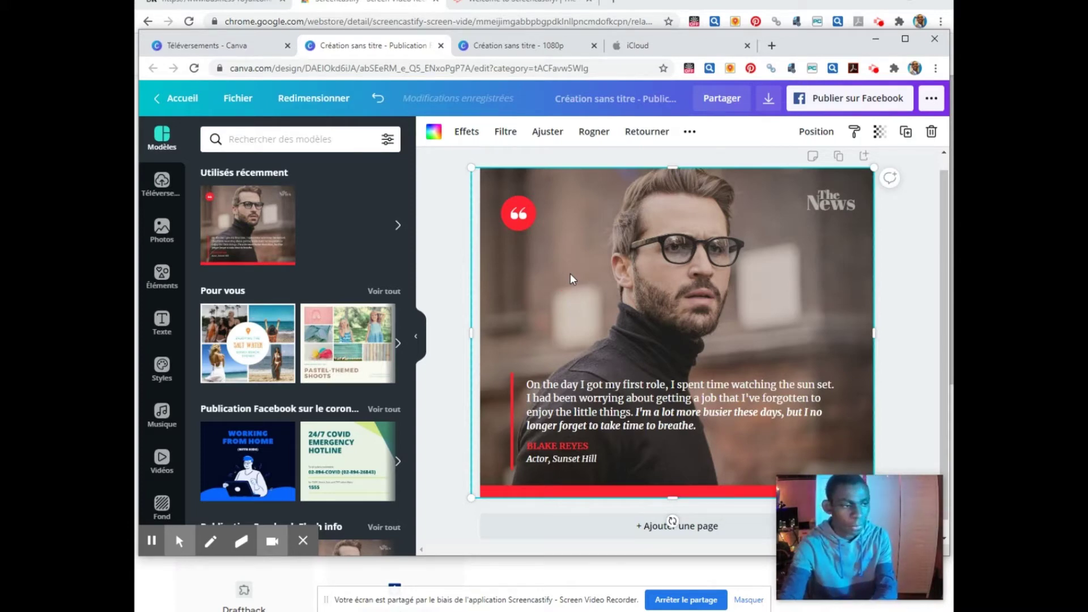
{"action": "key", "text": "ctrl+z"}
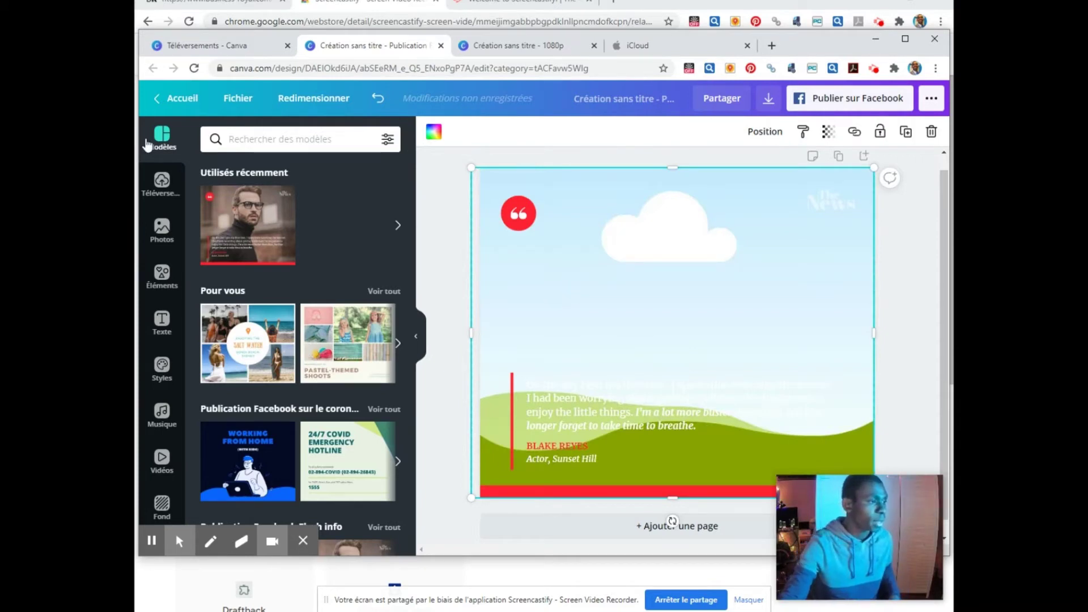
{"action": "left_click", "coordinate": [165, 237]}
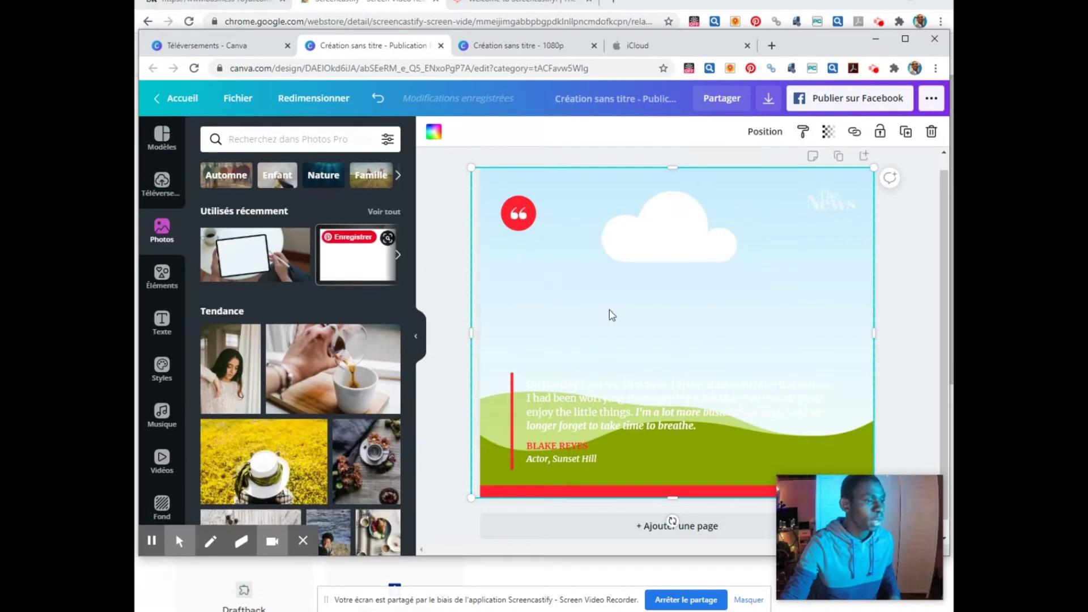
{"action": "key", "text": "ctrl+z"}
Step: Replace the "The News" title with the presenter's first name and move its text box slightly lower on the photo
{"action": "left_click", "coordinate": [836, 200]}
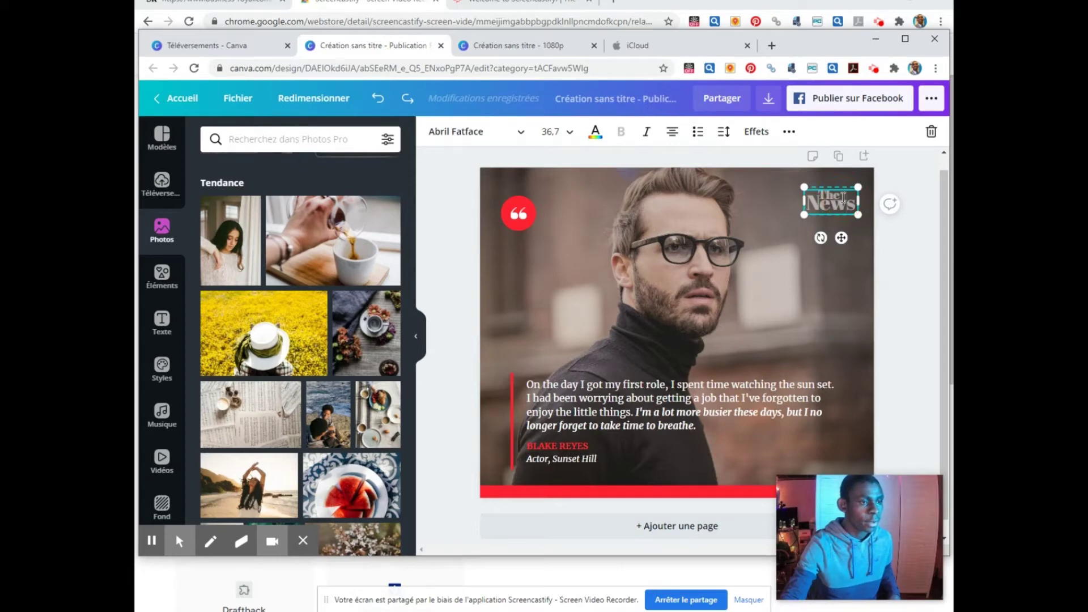
{"action": "left_click_drag", "start_coordinate": [815, 207], "coordinate": [846, 206]}
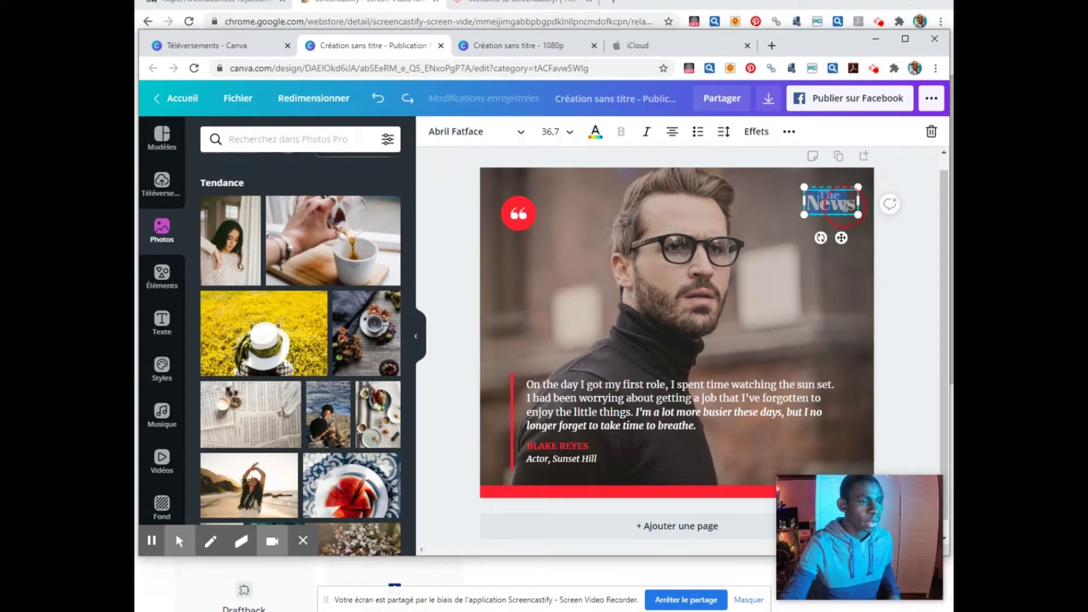
{"action": "type", "text": "S"}
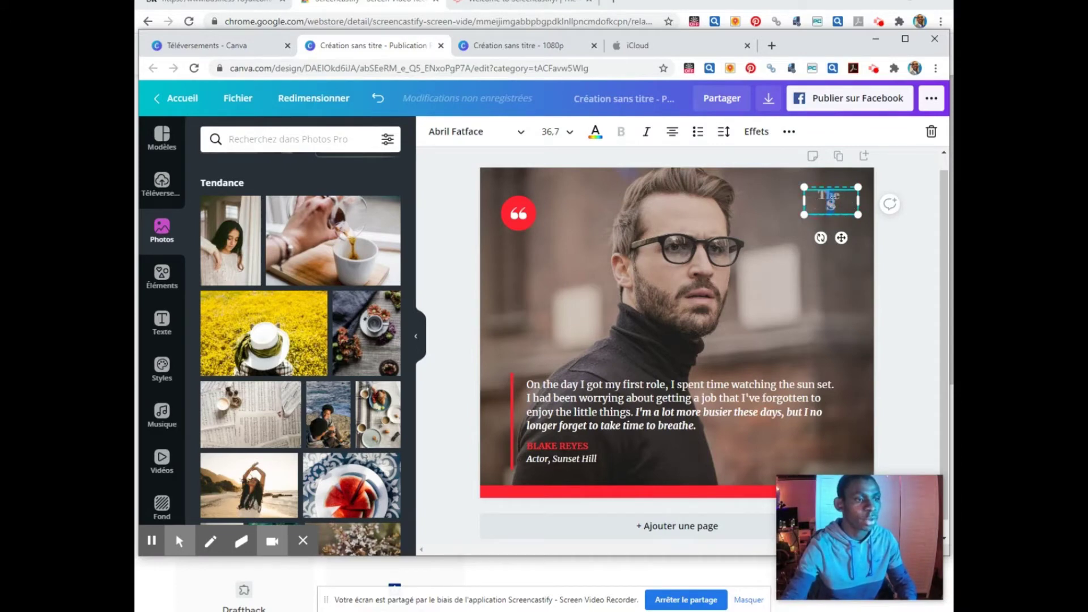
{"action": "key", "text": "BackSpace"}
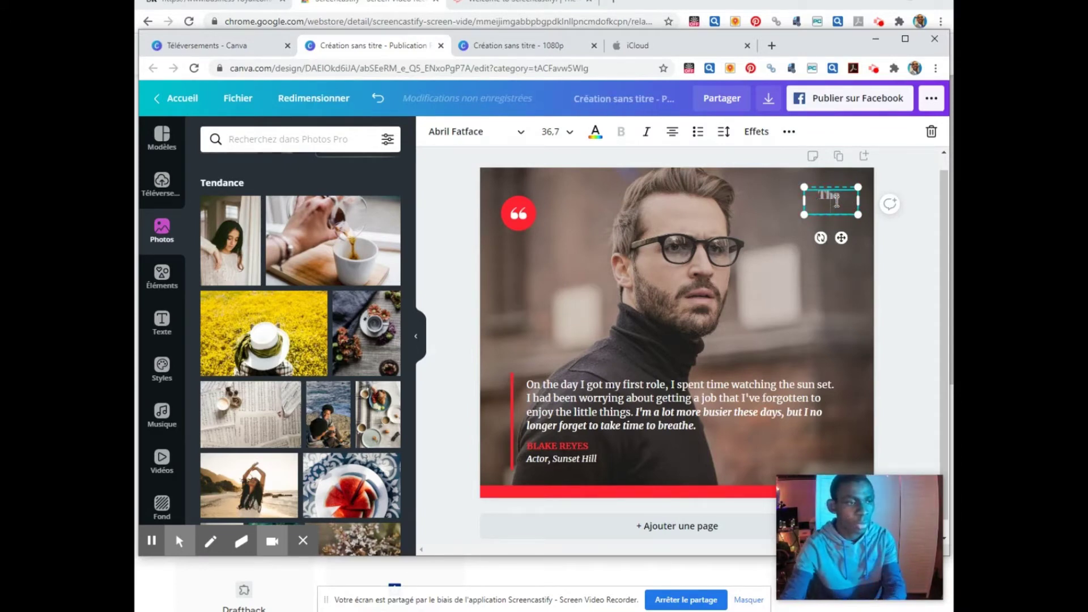
{"action": "key", "text": "BackSpace"}
{"action": "key", "text": "BackSpace"}
{"action": "key", "text": "BackSpace"}
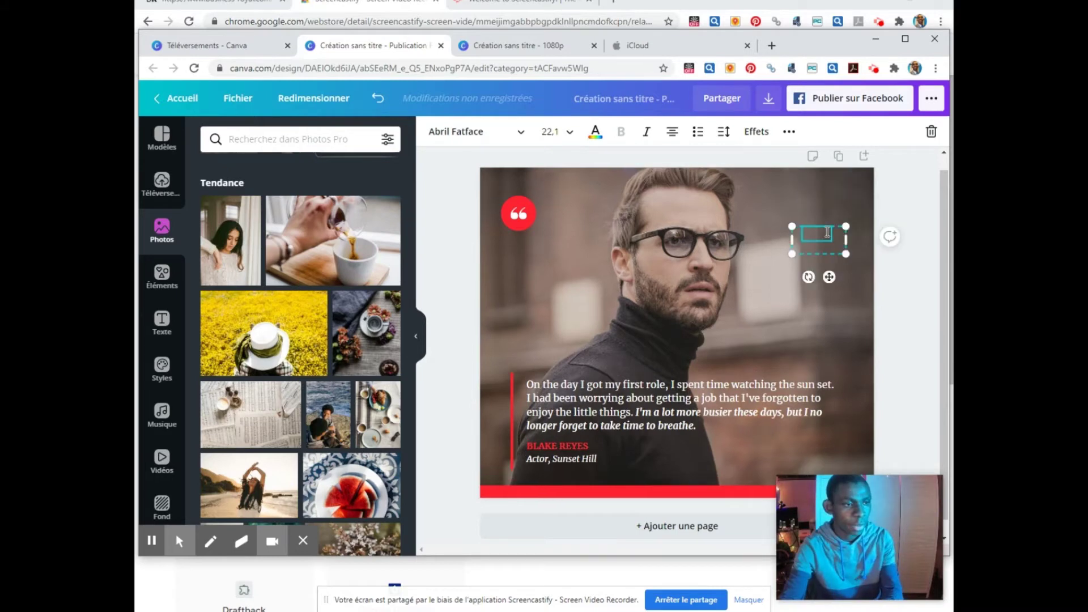
{"action": "type", "text": "Hans"}
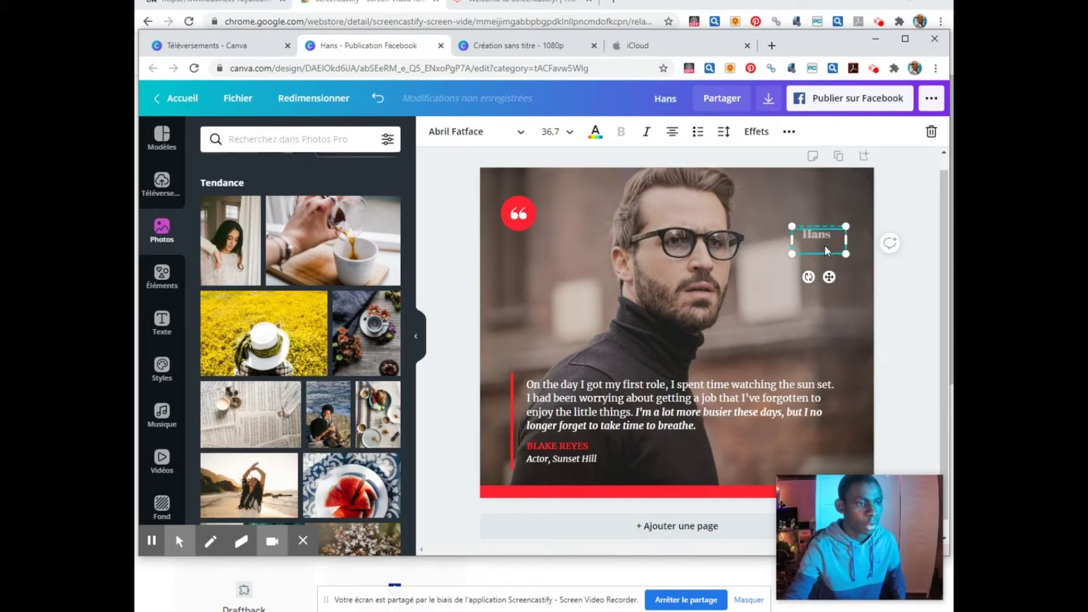
{"action": "mouse_move", "coordinate": [792, 239]}
{"action": "left_mouse_down"}
{"action": "mouse_move", "coordinate": [751, 239]}
{"action": "mouse_move", "coordinate": [783, 259]}
{"action": "left_mouse_up"}
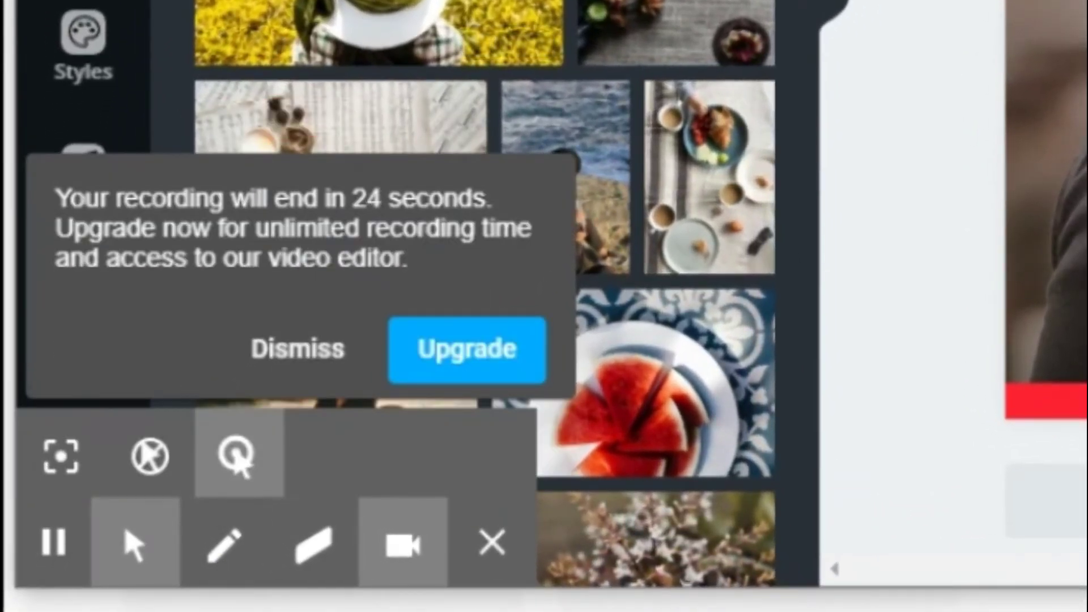
{"action": "mouse_move", "coordinate": [518, 493]}
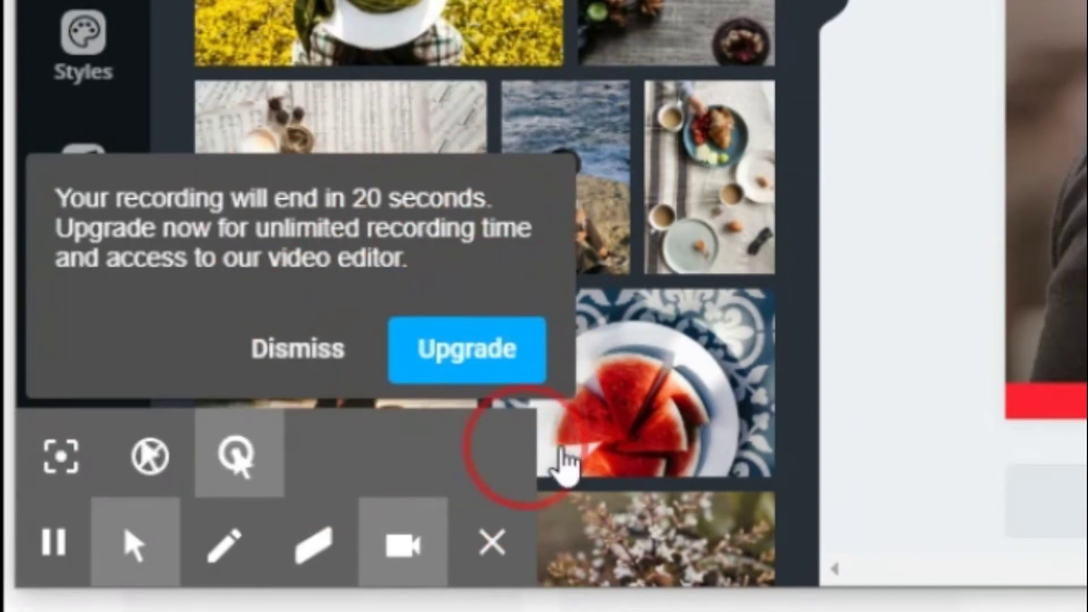
{"action": "left_click", "coordinate": [228, 552]}
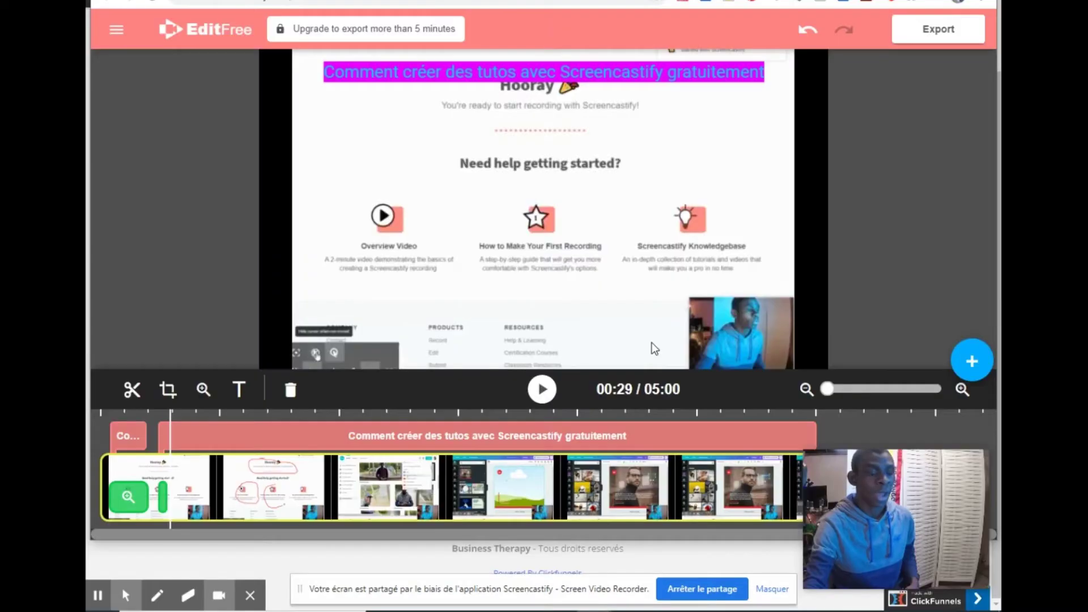
Step: Try aligning the "Comment créer des tutos avec Screencastify gratuitement" title to the bottom of the video frame, and return it to the top
{"action": "mouse_move", "coordinate": [807, 474]}
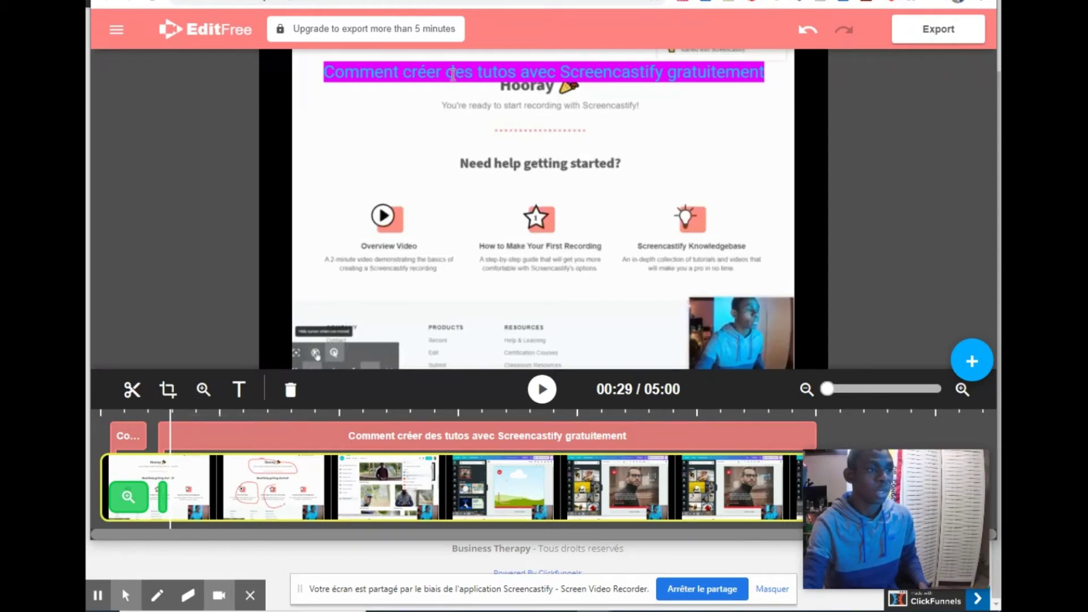
{"action": "left_click", "coordinate": [454, 75]}
{"action": "double_click", "coordinate": [453, 75]}
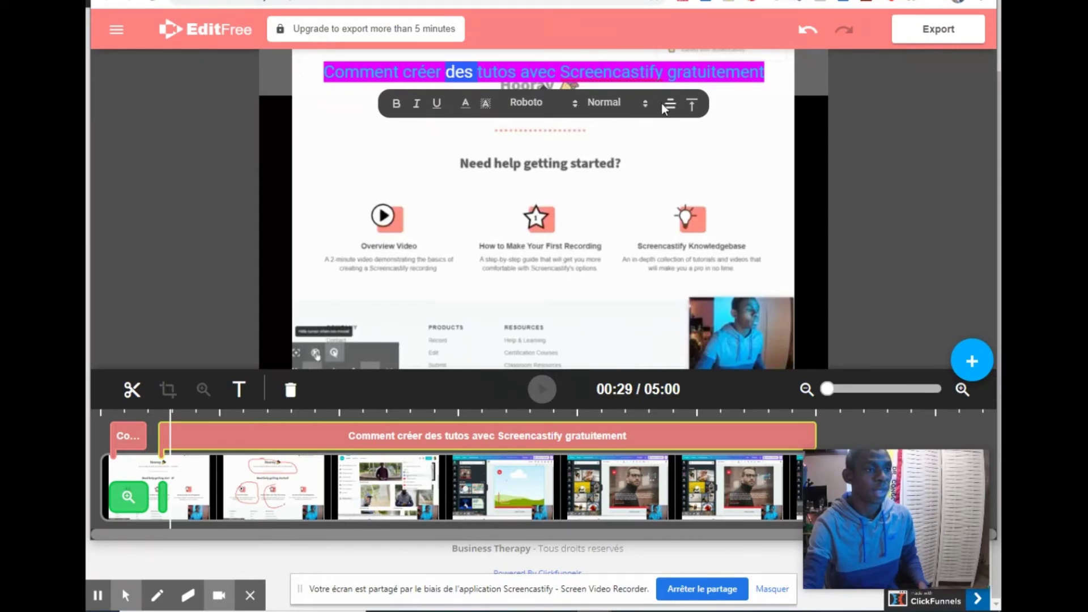
{"action": "left_click", "coordinate": [692, 106]}
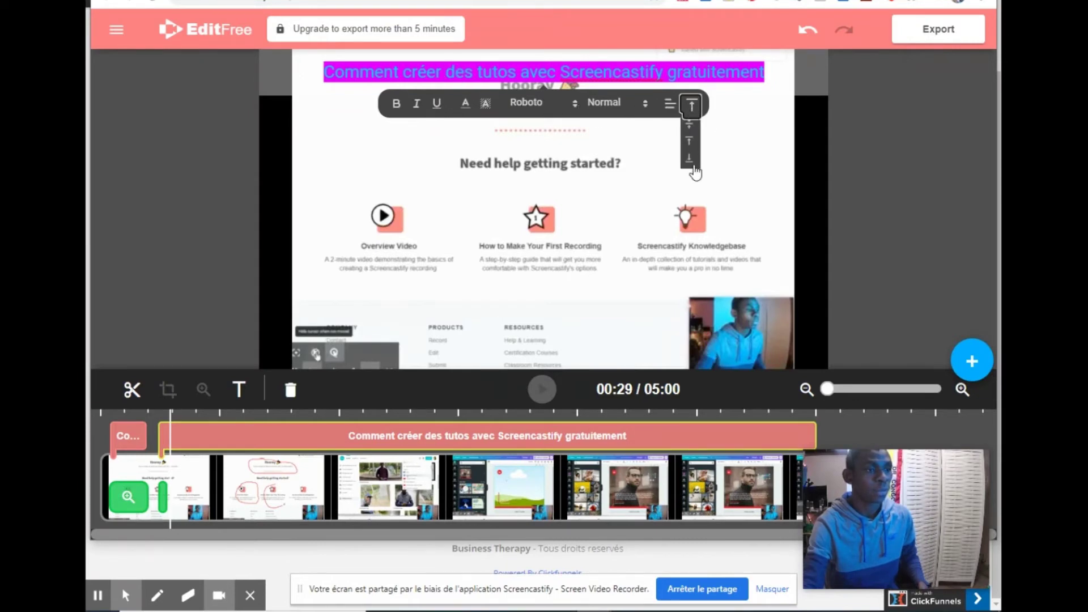
{"action": "left_click", "coordinate": [689, 163]}
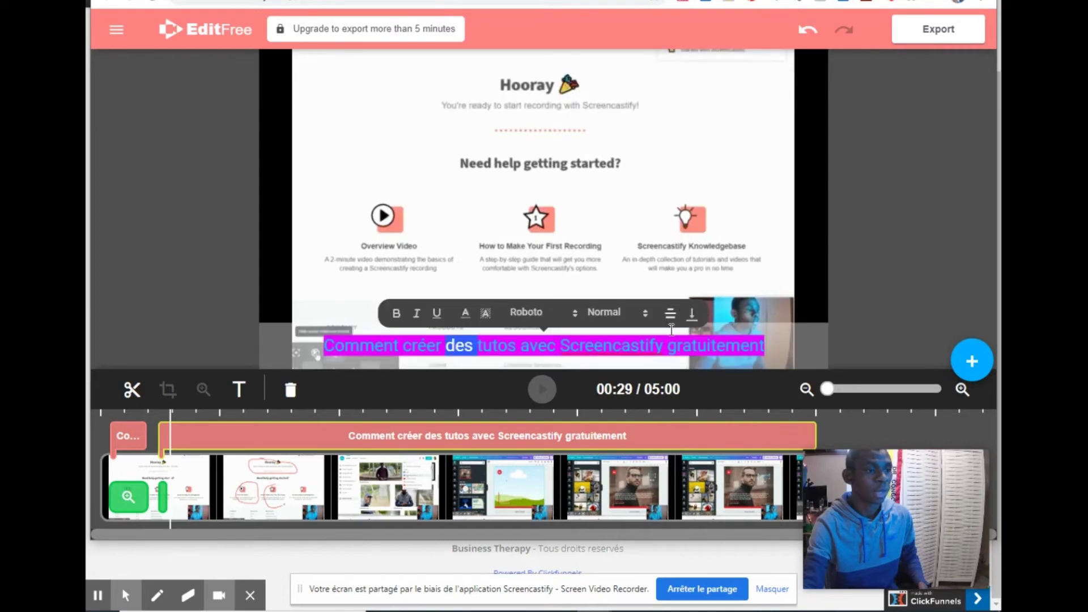
{"action": "left_click", "coordinate": [692, 313]}
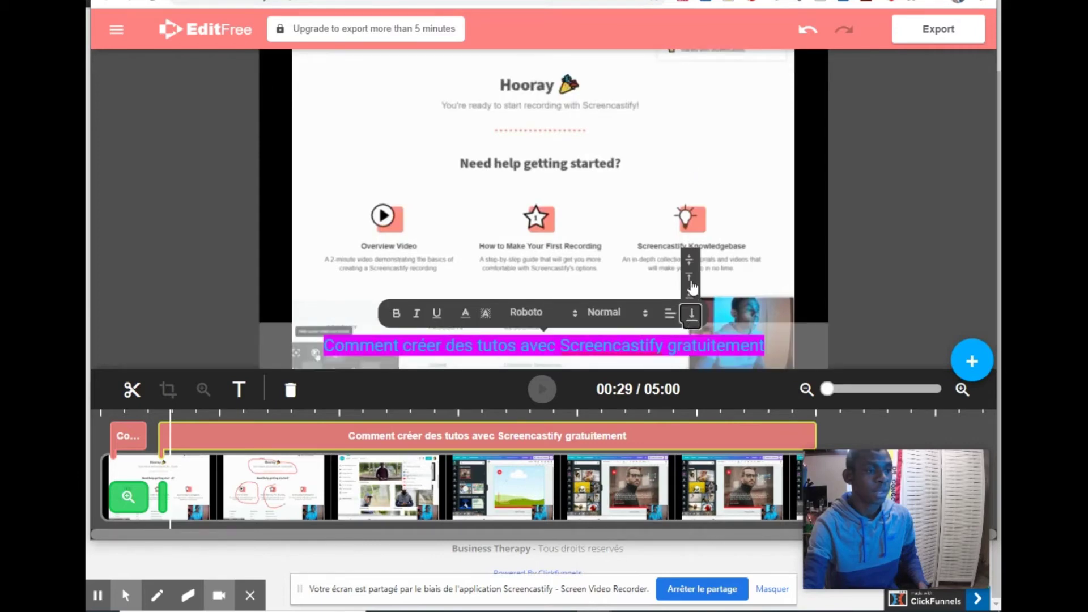
{"action": "left_click", "coordinate": [691, 280]}
Step: Try centring the title text vertically in the video frame, and align it back to the top
{"action": "left_click", "coordinate": [693, 106]}
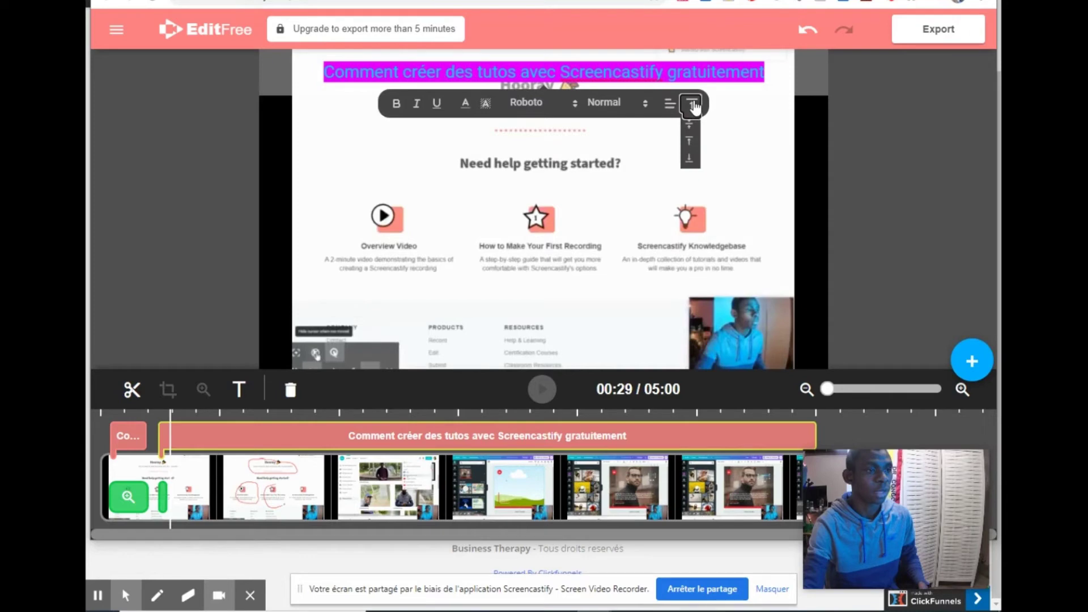
{"action": "left_click", "coordinate": [690, 132]}
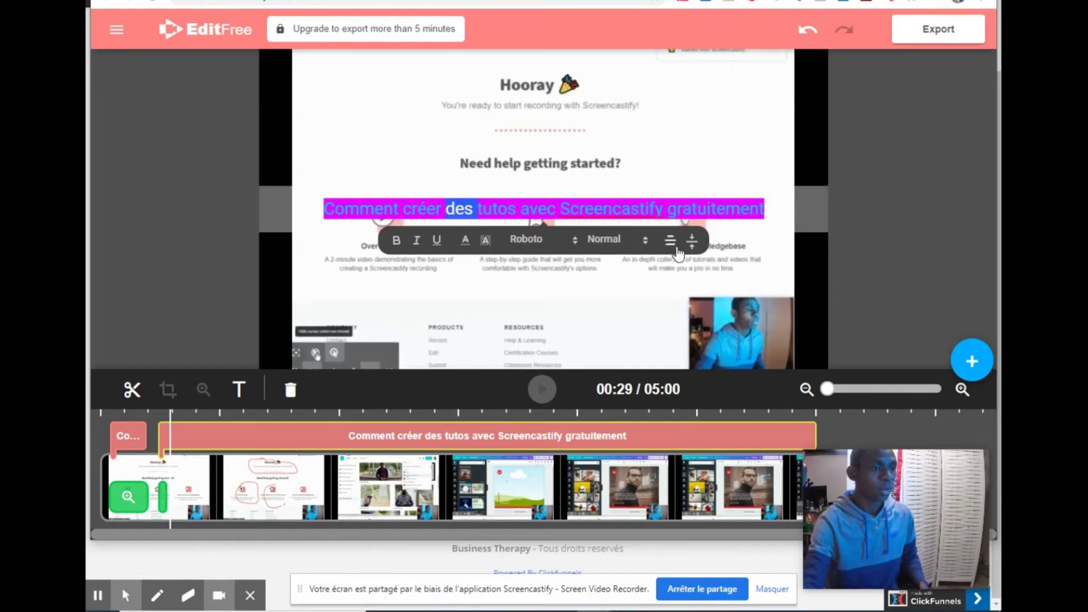
{"action": "left_click", "coordinate": [692, 241]}
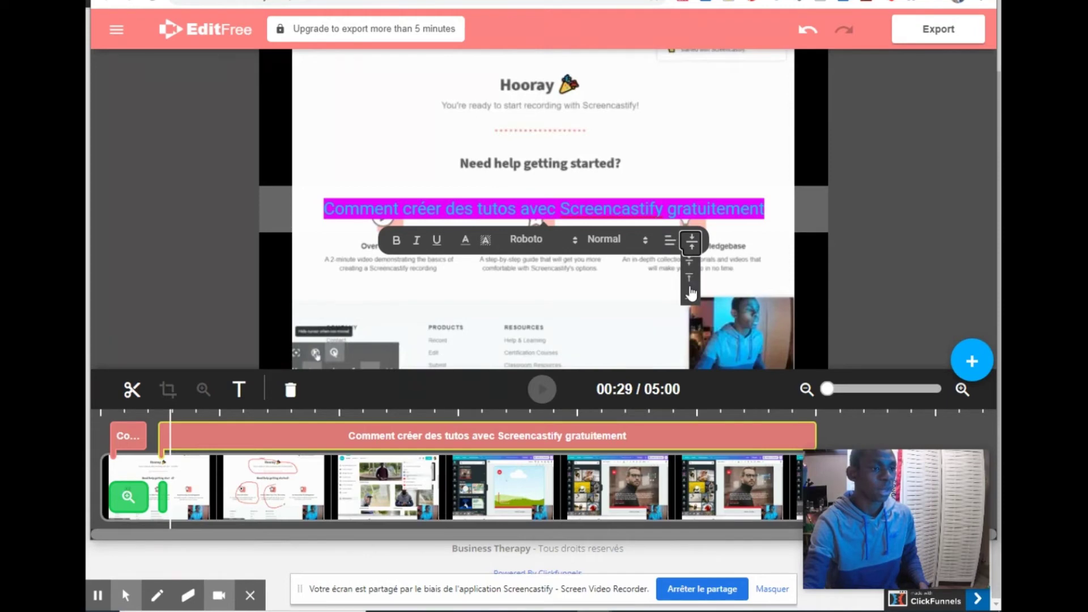
{"action": "left_click", "coordinate": [690, 282]}
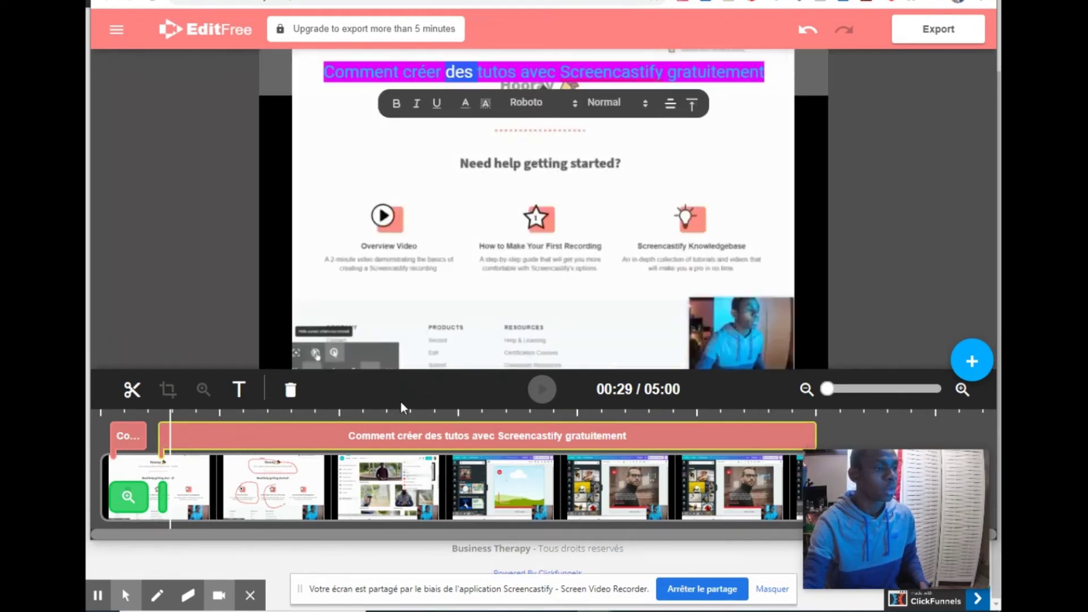
Step: Turn the webcam overlay off and on again, and return to the Screencastify Edit window
{"action": "mouse_move", "coordinate": [126, 595]}
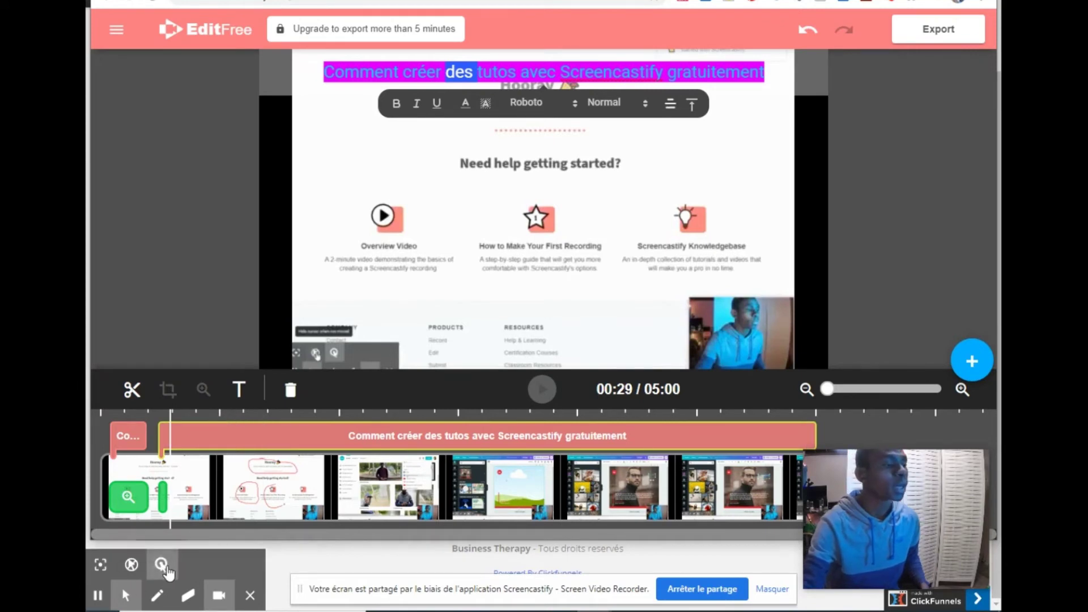
{"action": "left_click", "coordinate": [223, 595]}
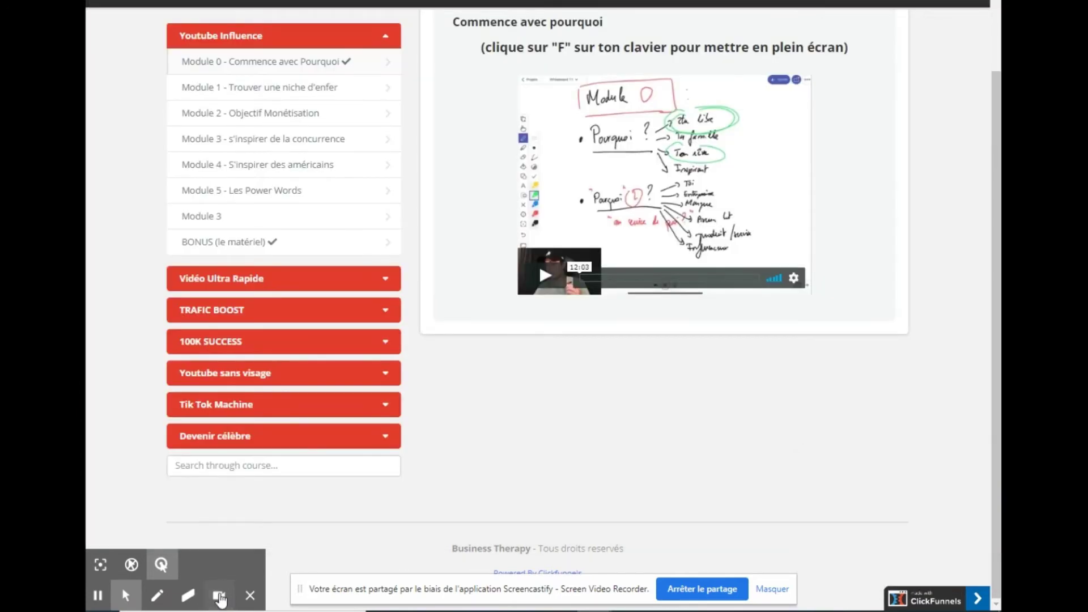
{"action": "left_click", "coordinate": [220, 596]}
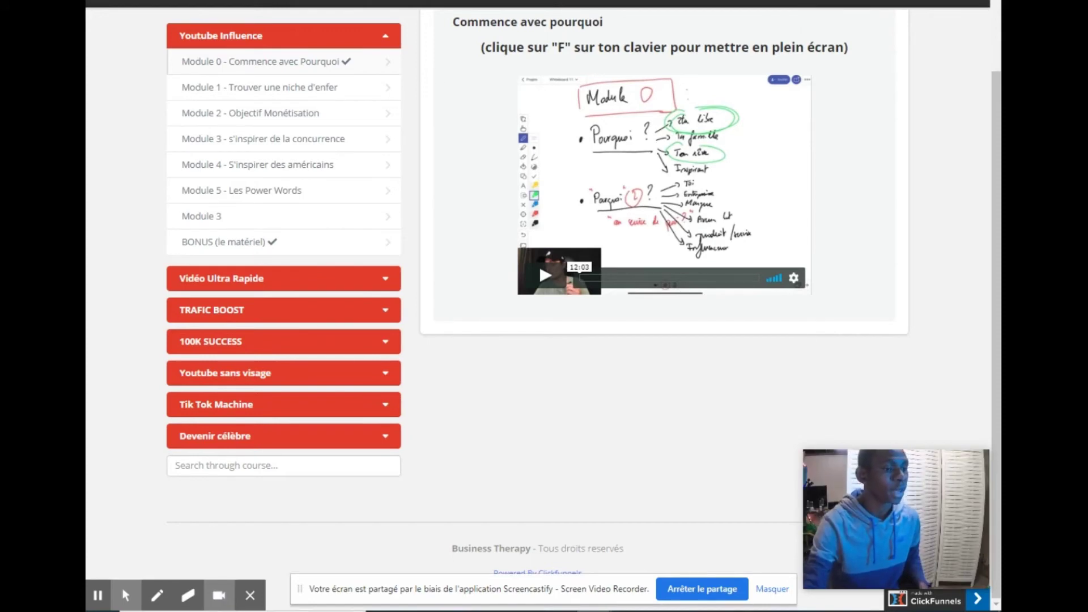
{"action": "mouse_move", "coordinate": [593, 611]}
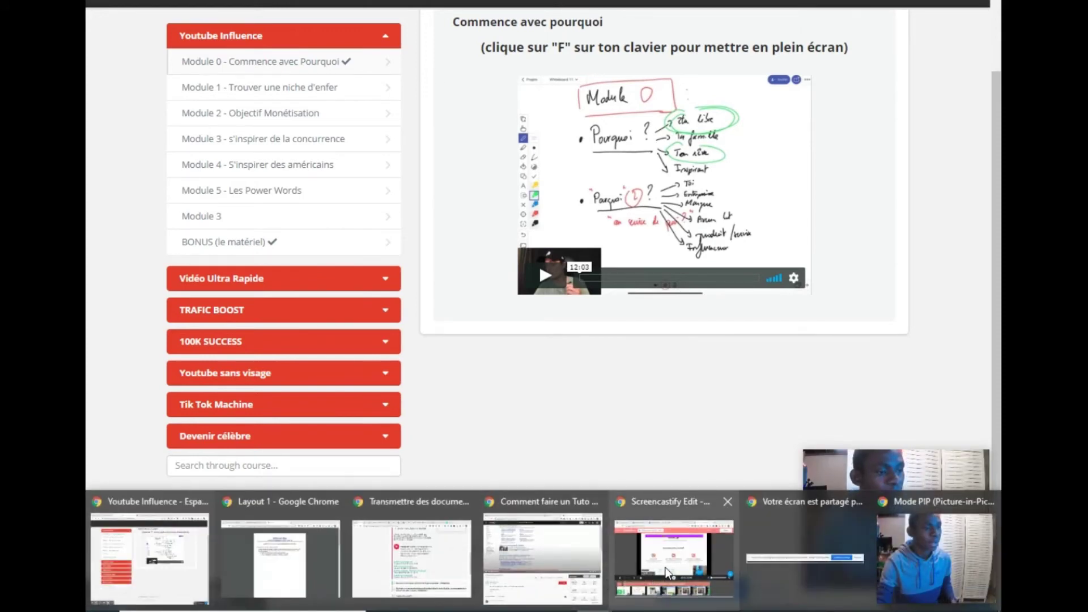
{"action": "mouse_move", "coordinate": [691, 560]}
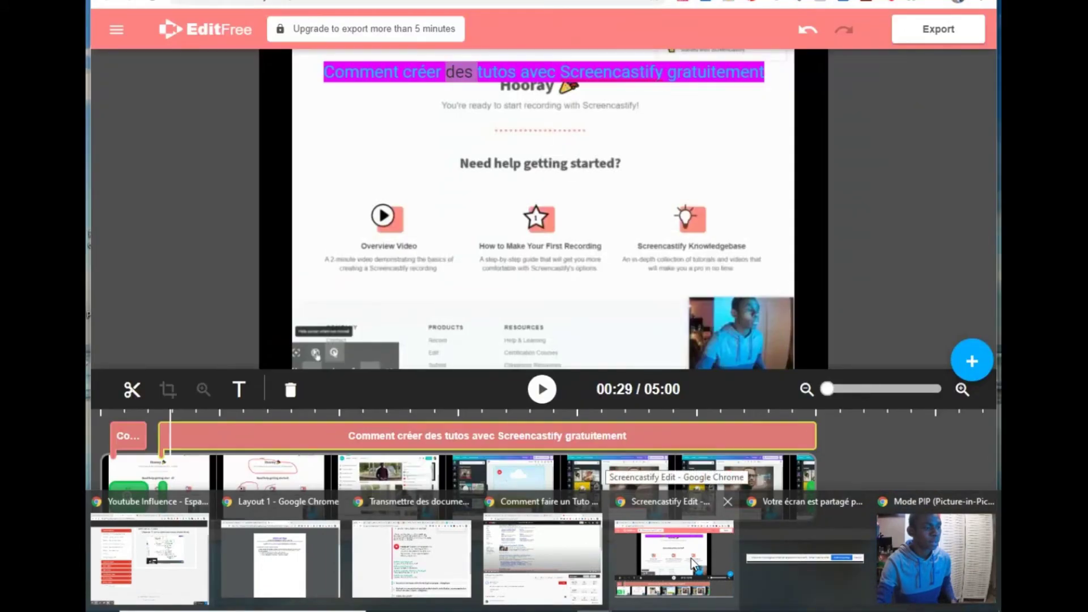
{"action": "left_click", "coordinate": [692, 558]}
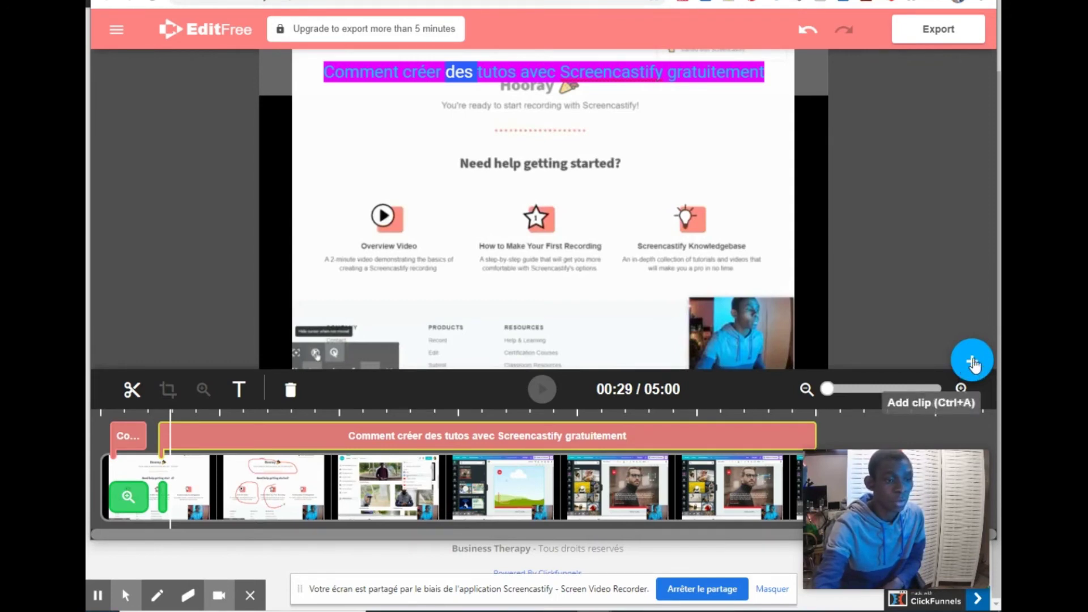
Step: Upload the "Booster Par Les Psaumes" video from the computer as an extra clip after the recording
{"action": "left_click", "coordinate": [973, 363]}
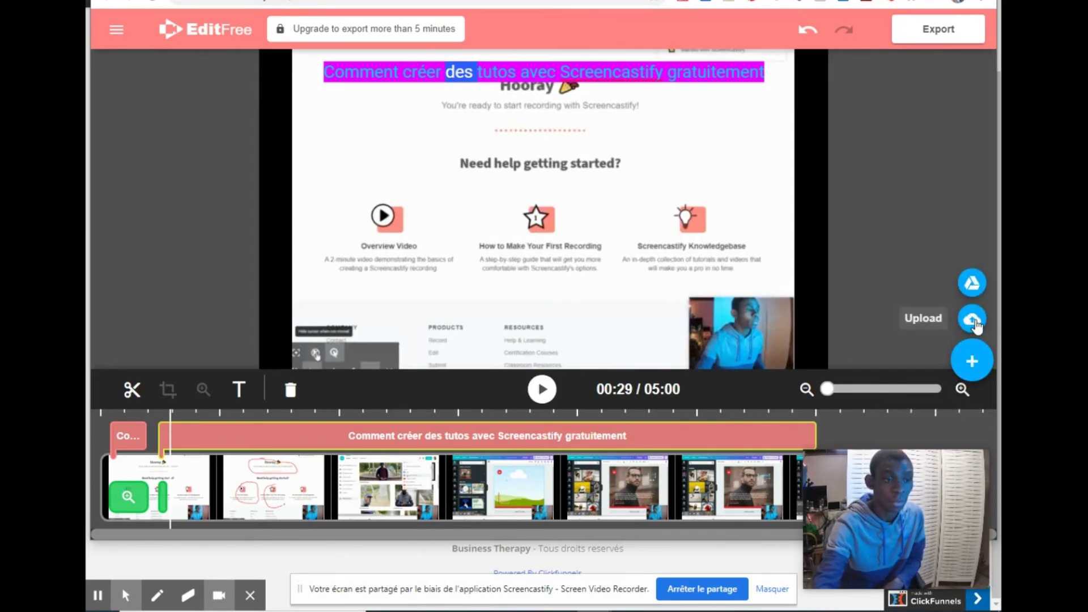
{"action": "left_click", "coordinate": [973, 321]}
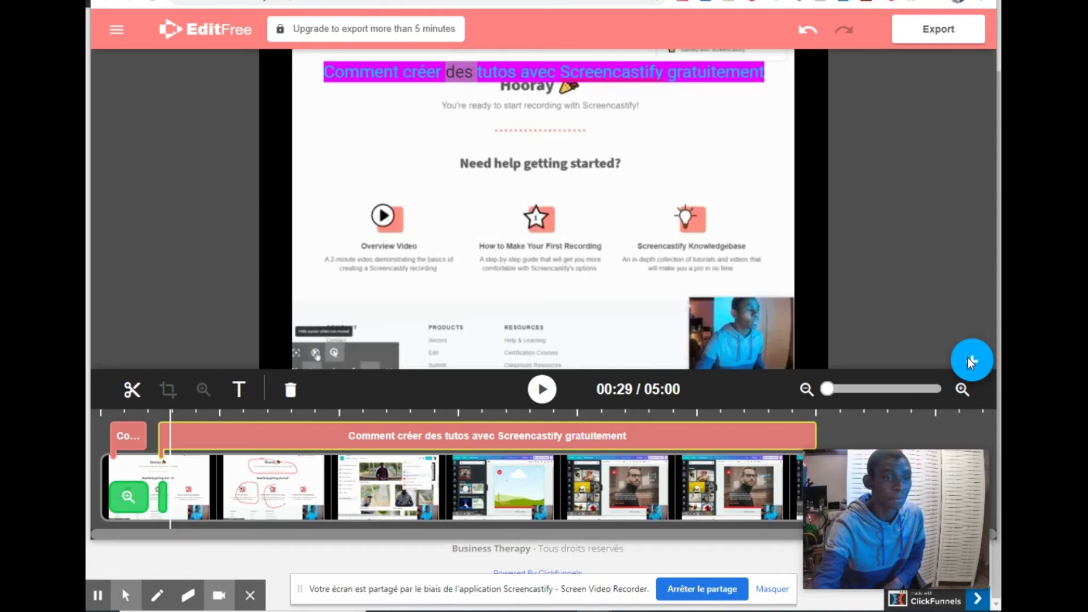
{"action": "left_click", "coordinate": [971, 361]}
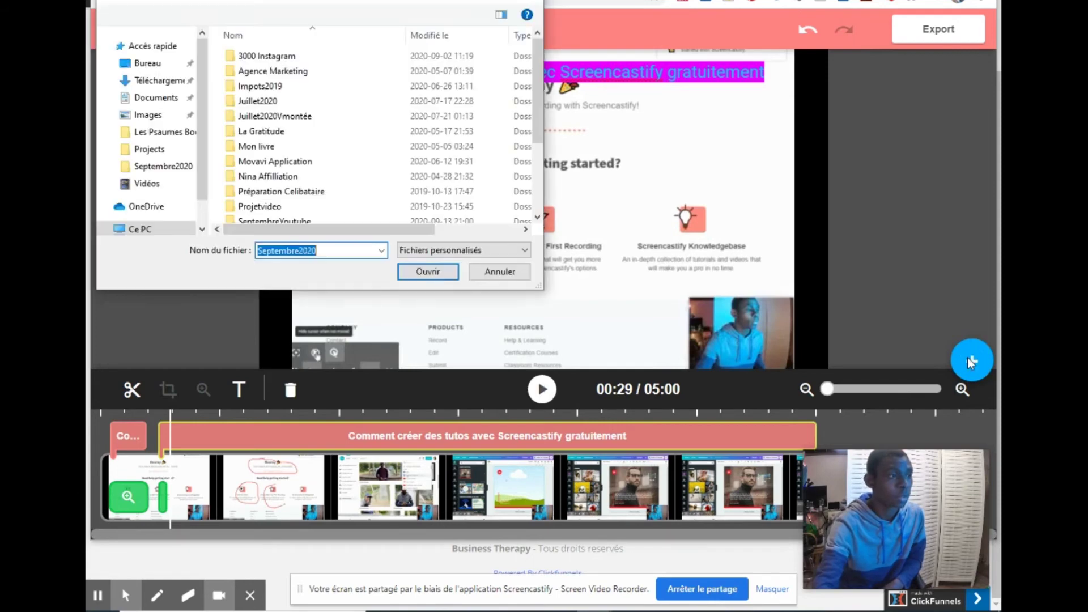
{"action": "scroll", "coordinate": [241, 159], "scroll_direction": "down", "scroll_amount": 3}
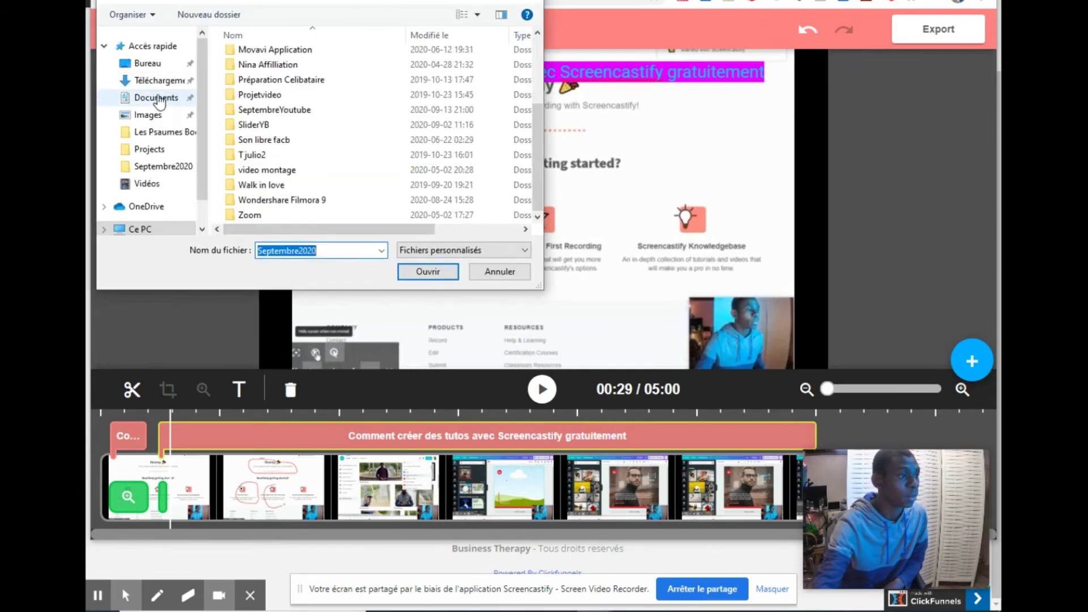
{"action": "left_click", "coordinate": [159, 102]}
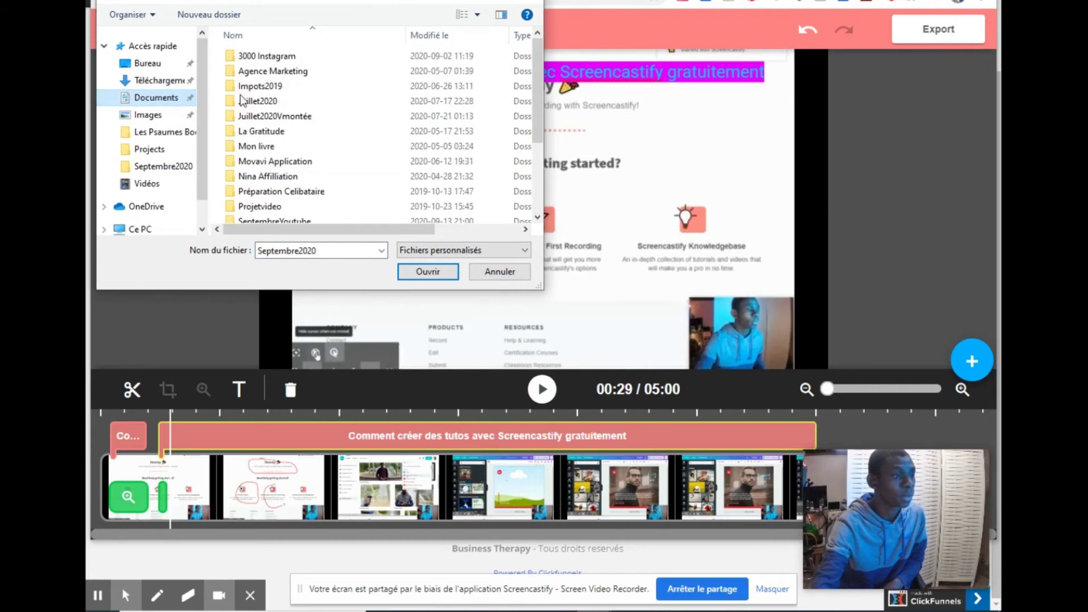
{"action": "scroll", "coordinate": [291, 172], "scroll_direction": "down", "scroll_amount": 3}
{"action": "left_click", "coordinate": [434, 272]}
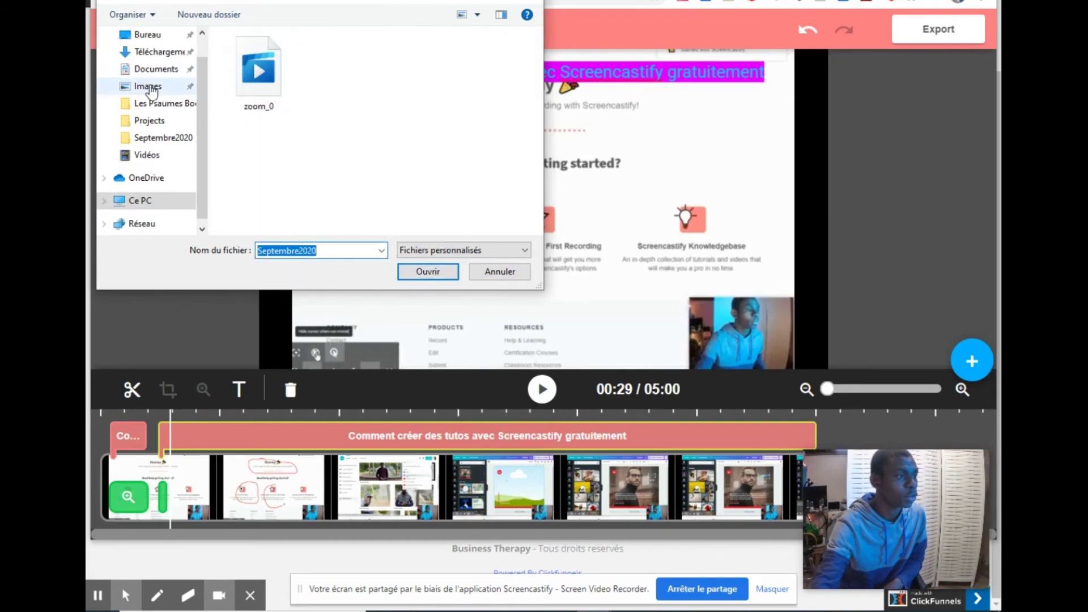
{"action": "left_click", "coordinate": [159, 54]}
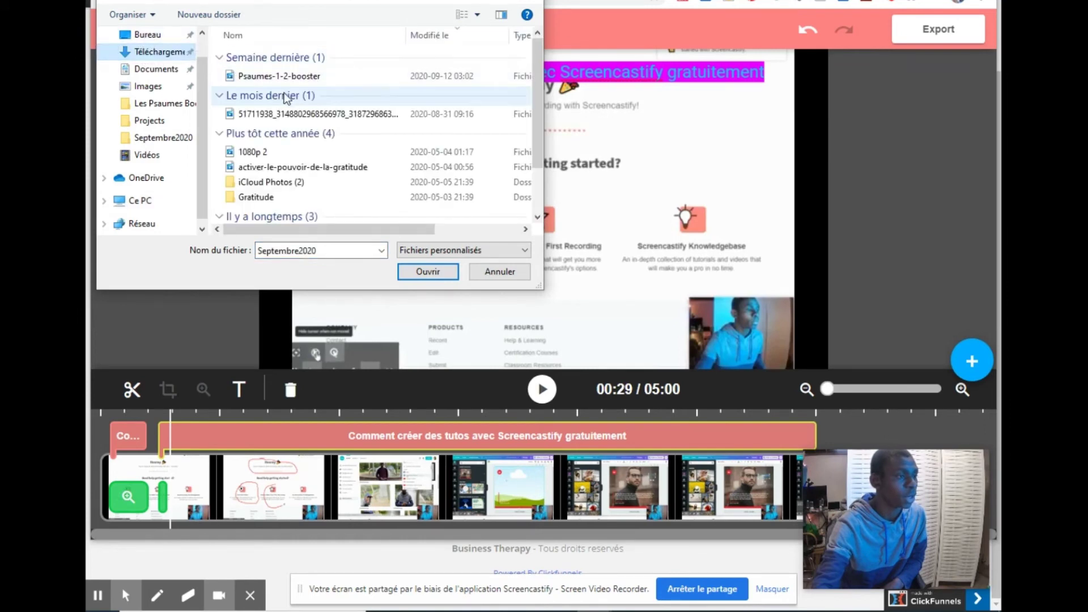
{"action": "scroll", "coordinate": [289, 96], "scroll_direction": "down", "scroll_amount": 1}
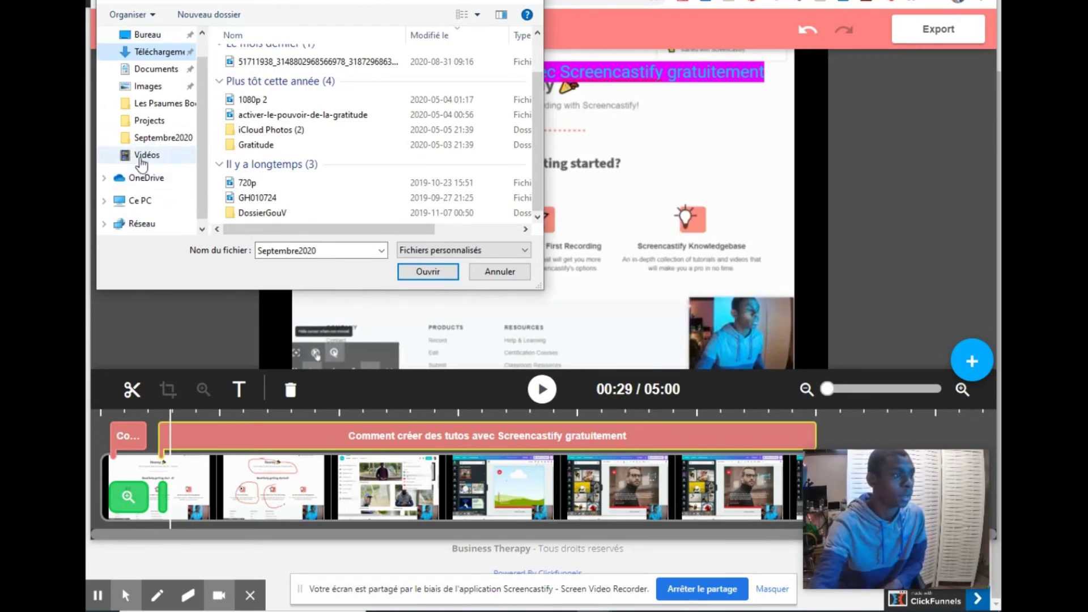
{"action": "scroll", "coordinate": [139, 170], "scroll_direction": "up", "scroll_amount": 1}
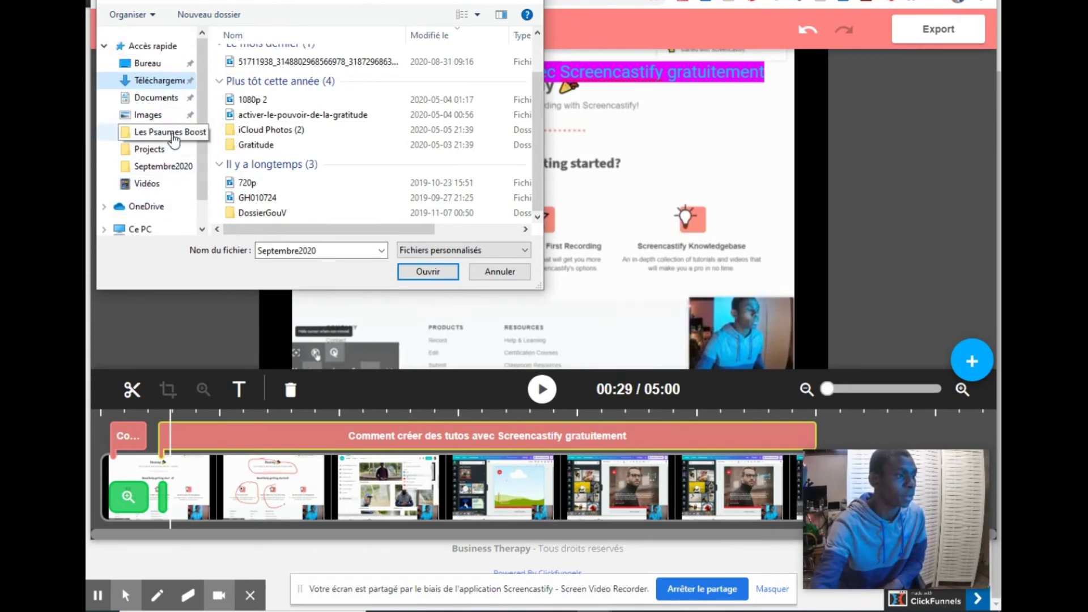
{"action": "left_click", "coordinate": [428, 272]}
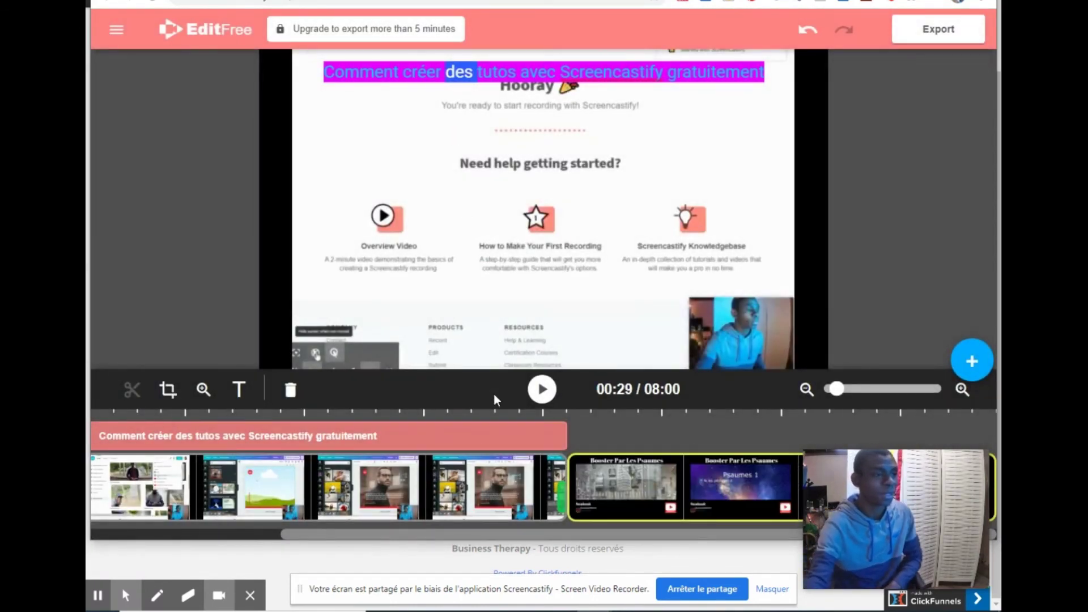
Step: Preview the timeline from 04:33, skip ahead to the start of the added Psaumes clip, and pause the playback
{"action": "left_click", "coordinate": [503, 411]}
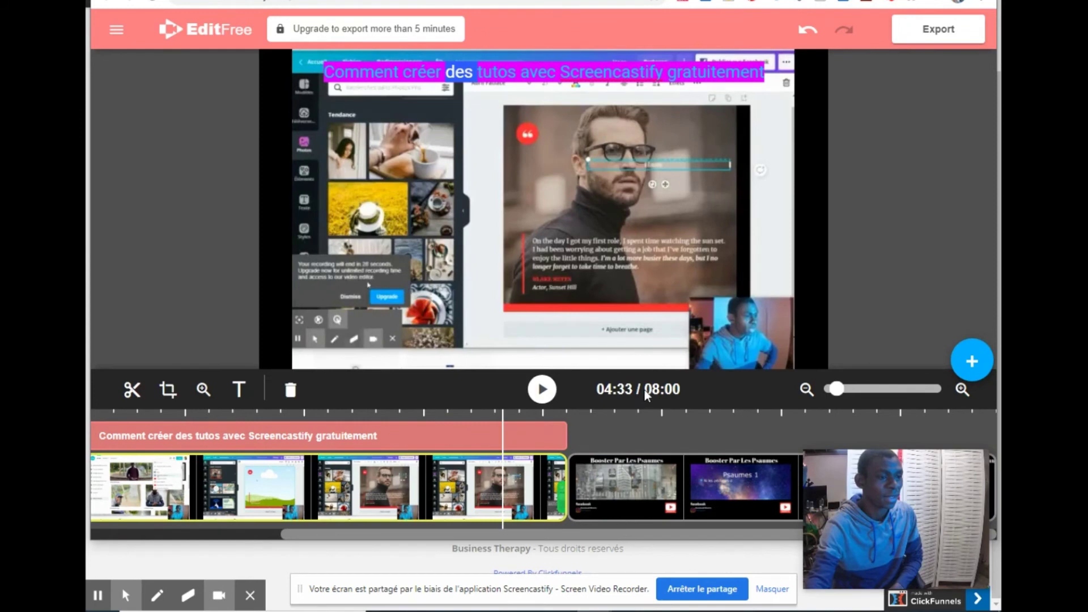
{"action": "left_click", "coordinate": [542, 390]}
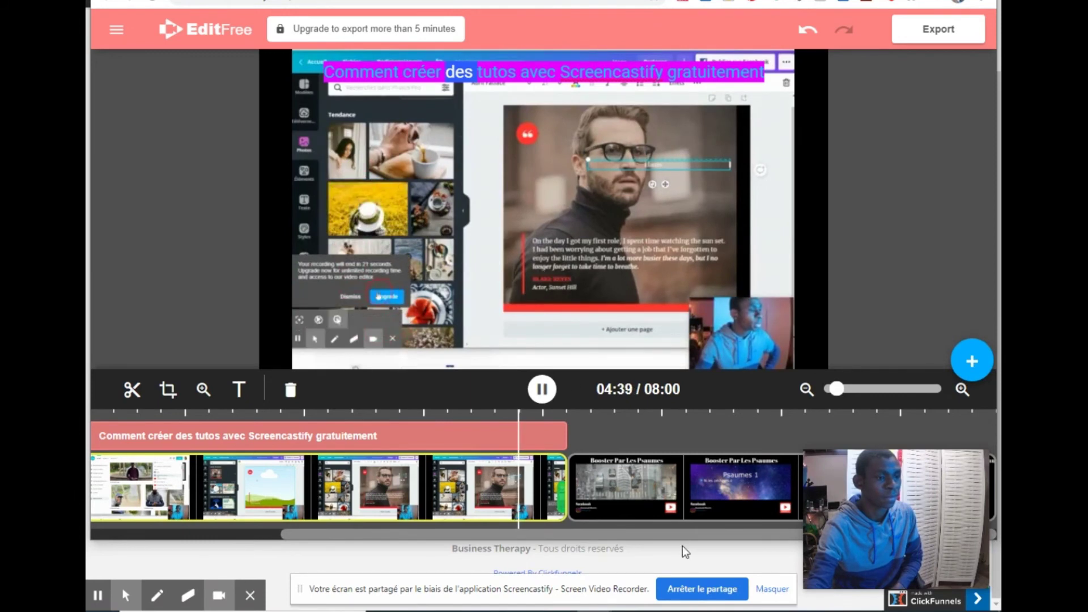
{"action": "left_click", "coordinate": [590, 486]}
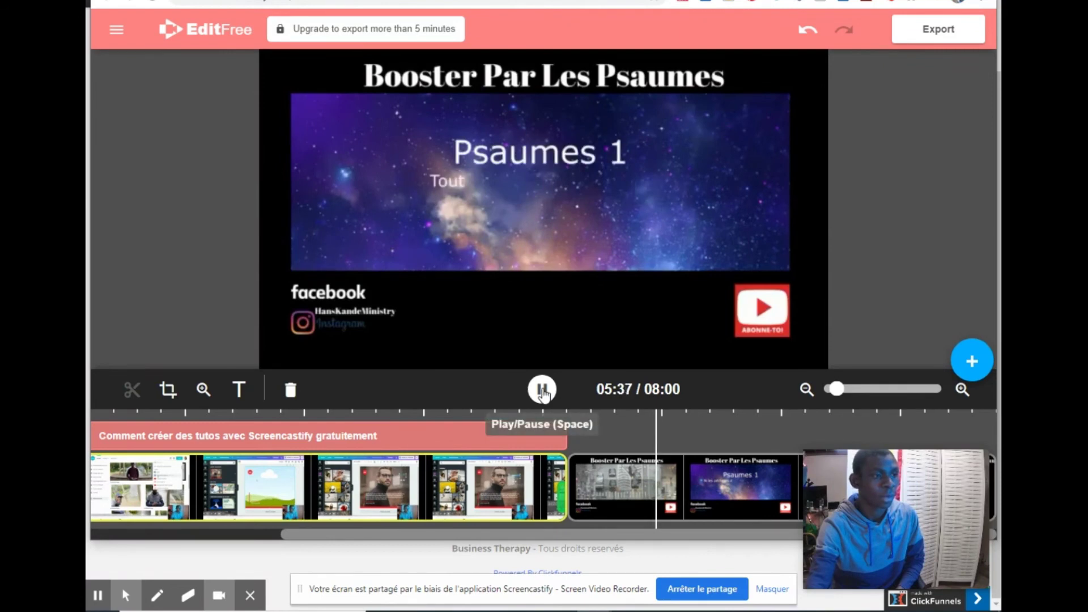
{"action": "left_click", "coordinate": [543, 391]}
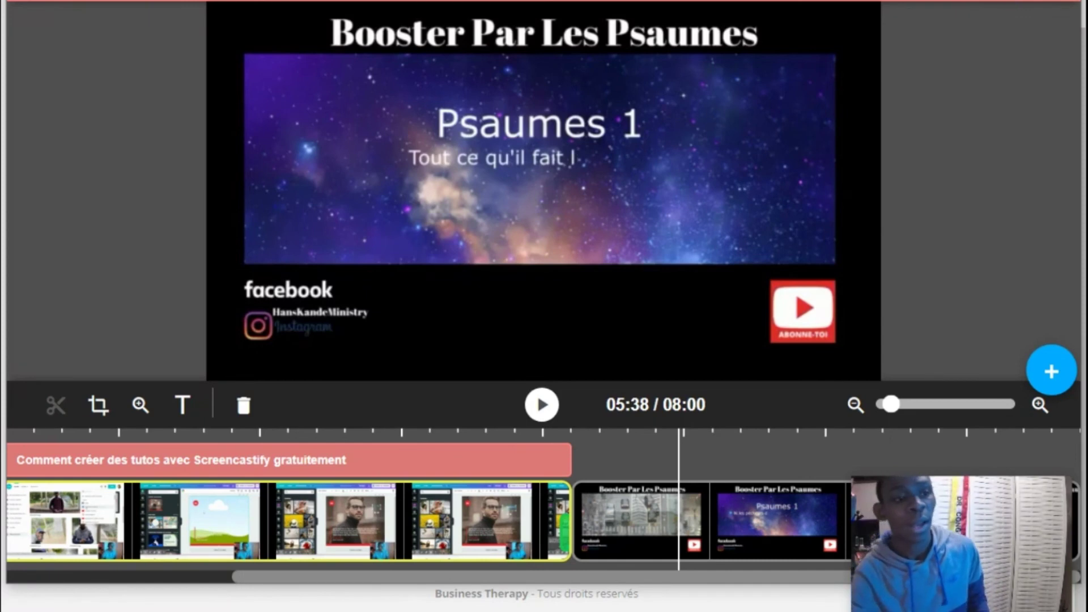
Step: Delete the added "Booster Par Les Psaumes" clip from the timeline
{"action": "left_click", "coordinate": [744, 518]}
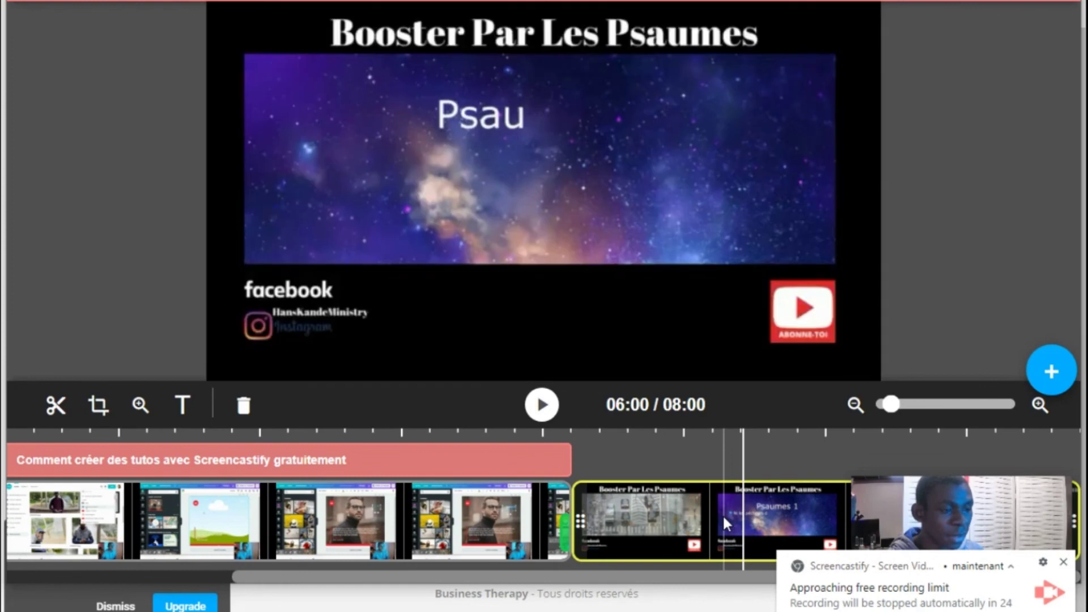
{"action": "left_click", "coordinate": [723, 517]}
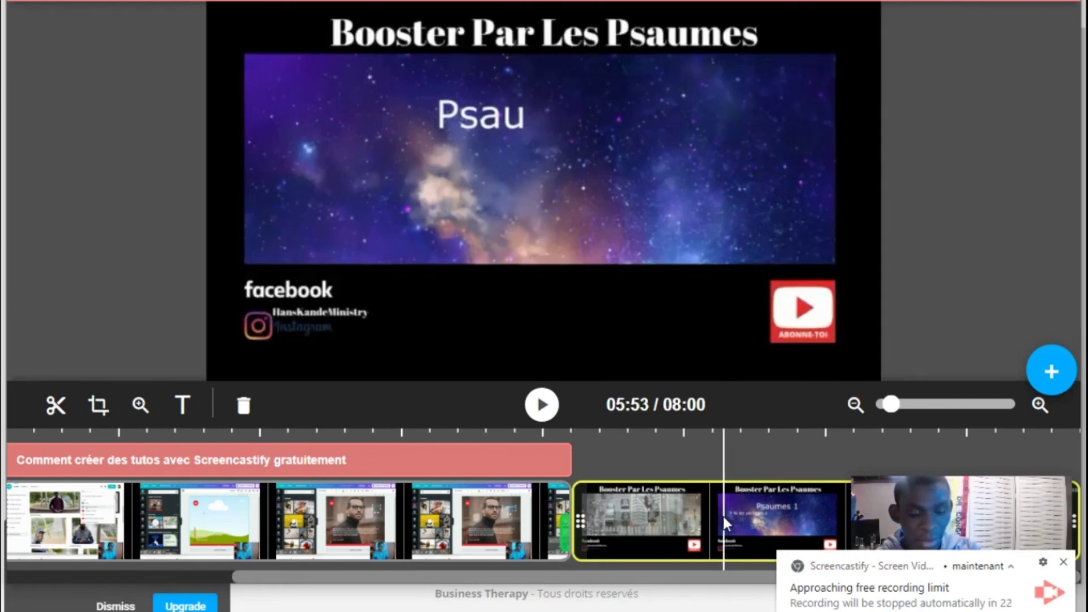
{"action": "key", "text": "Delete"}
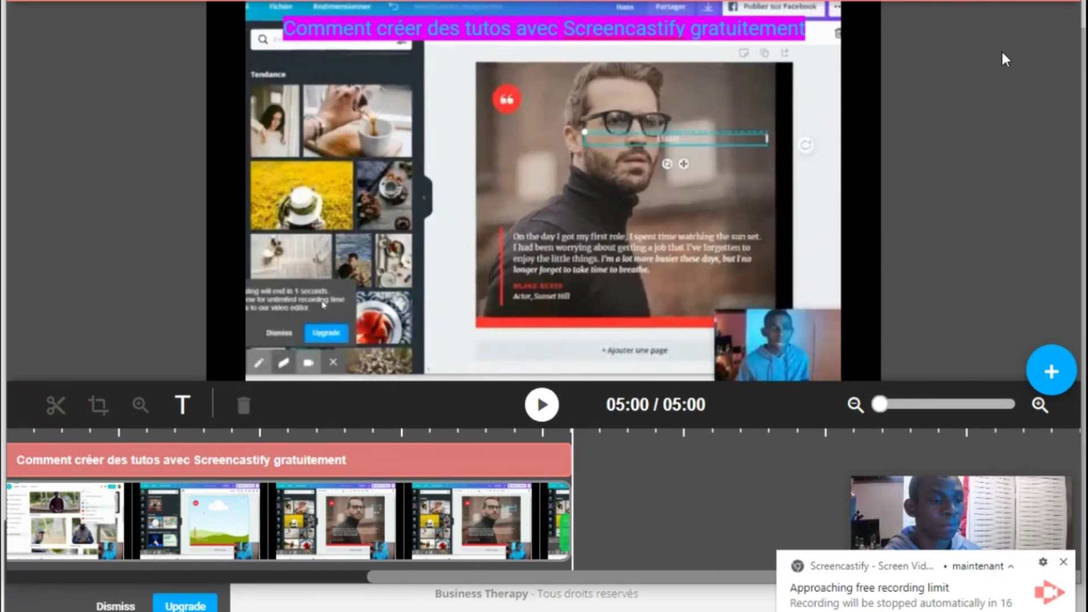
Step: Start exporting the edited video as an MP4, bringing up the dialog for naming and saving it to disk
{"action": "left_click", "coordinate": [1043, 2]}
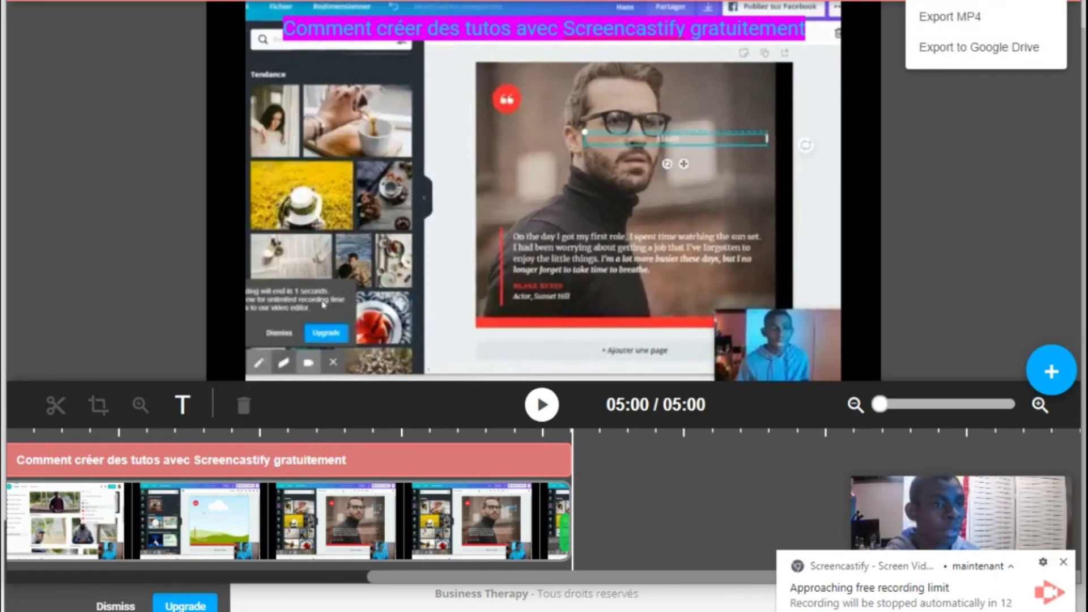
{"action": "left_click", "coordinate": [998, 26]}
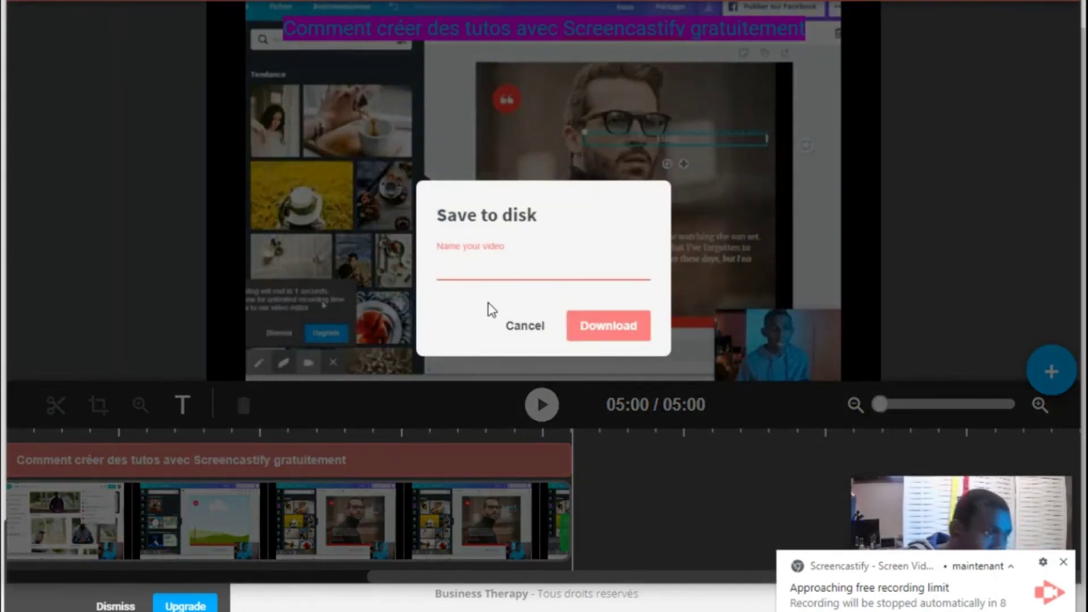